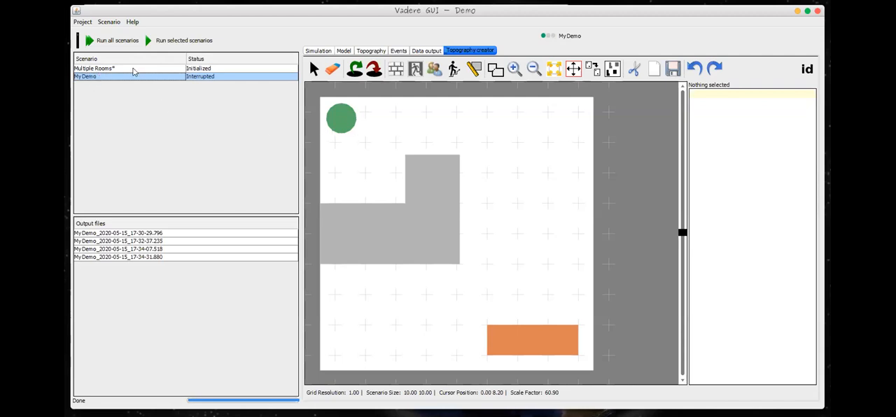
Step: Delete the existing Multiple Rooms scenario from the project and confirm its removal
click(133, 69)
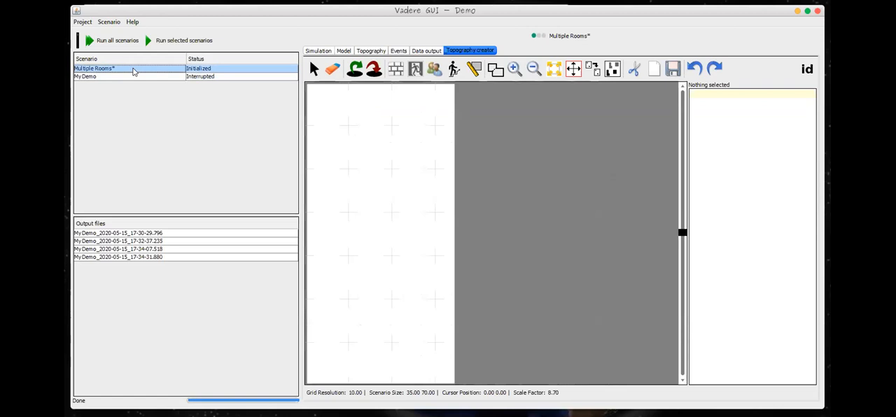
right_click(110, 70)
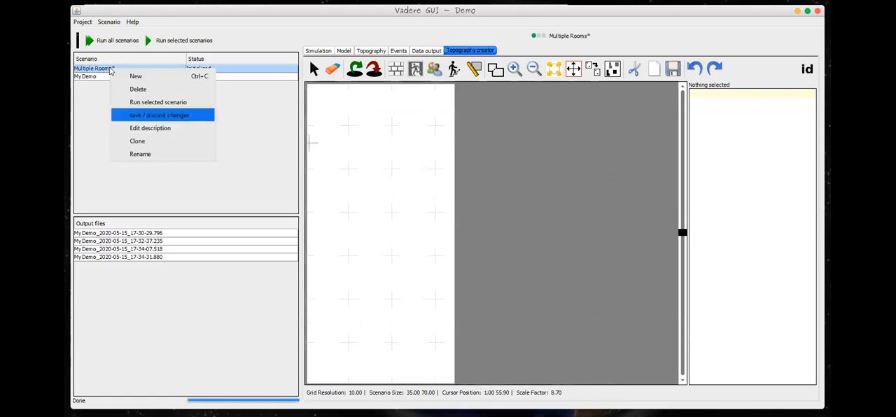
click(138, 91)
click(484, 262)
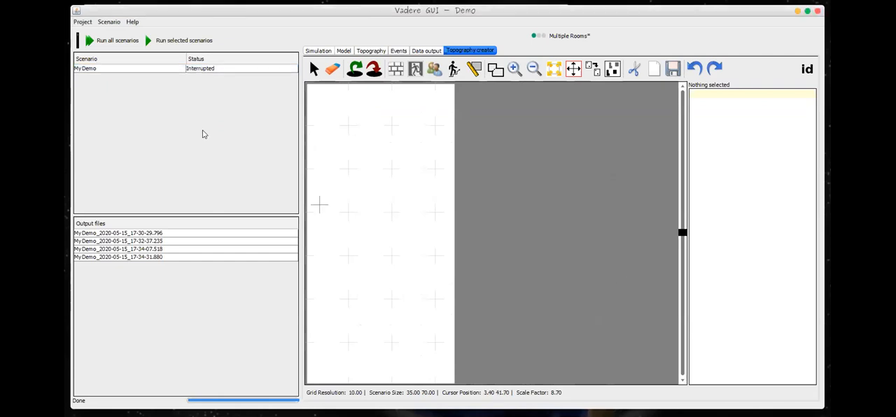
Step: Create a new scenario named Multiple Rooms
click(102, 22)
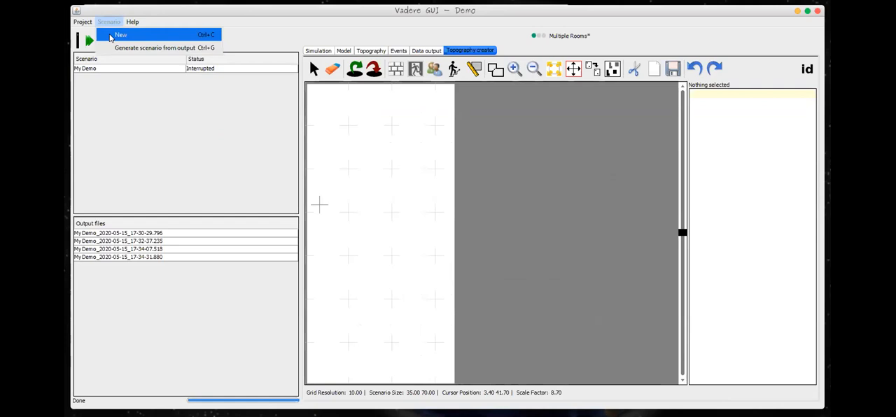
click(110, 37)
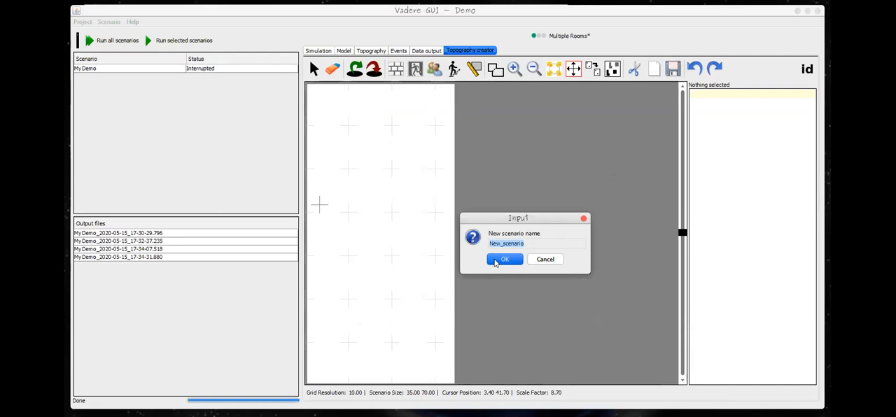
text(Multiple )
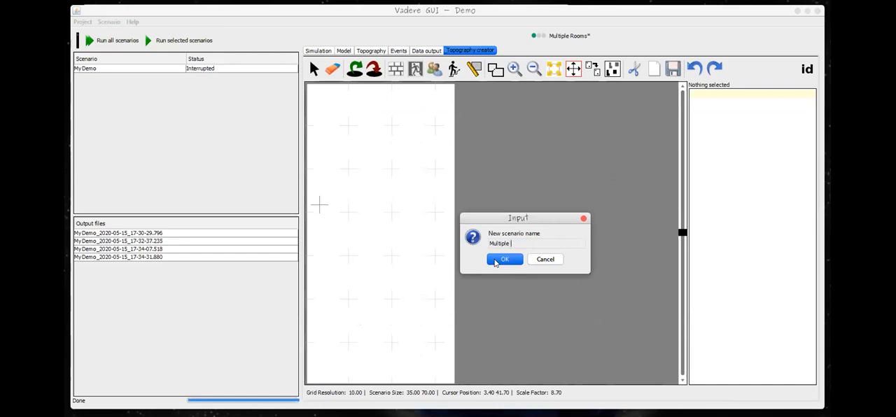
text(Sooms)
click(499, 259)
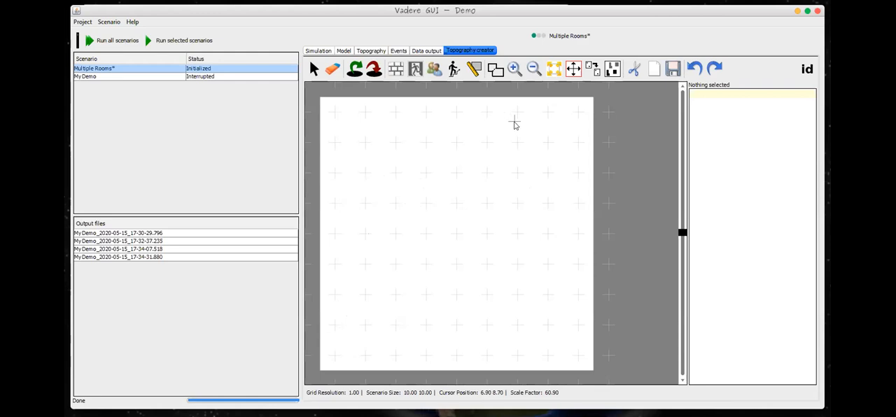
Step: Set the topography's width and height to 40.000 x 15.000
click(572, 68)
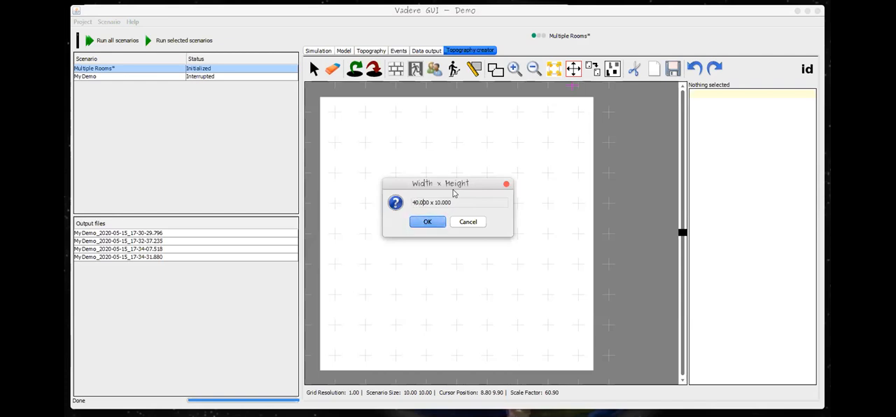
key(Right)
key(Right)
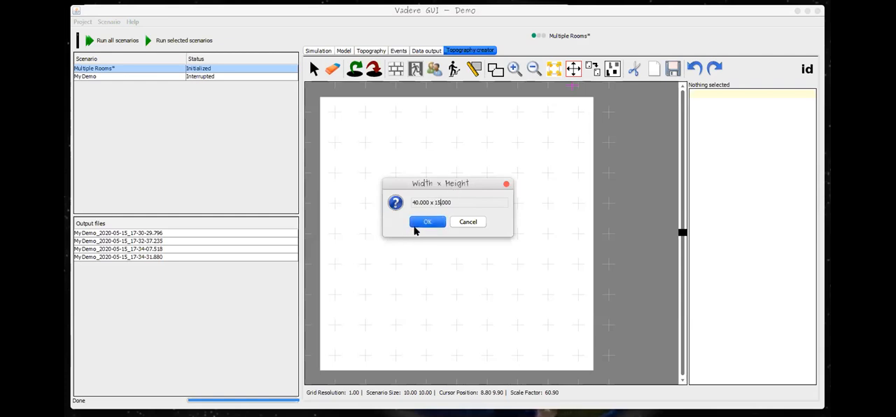
click(415, 227)
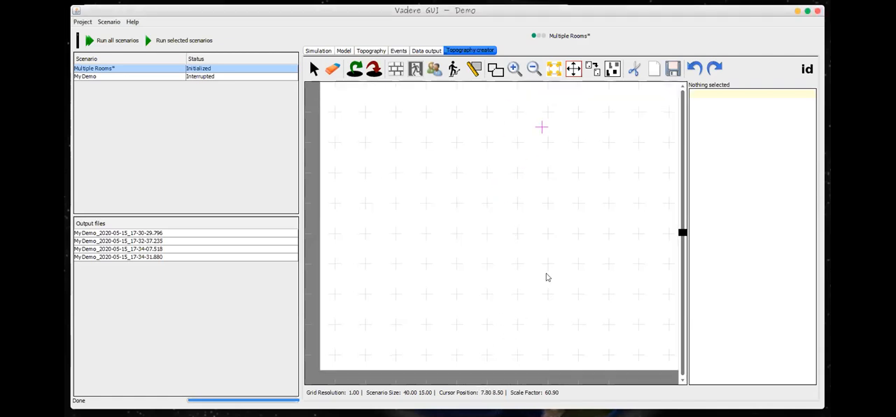
Step: Examine the full extent of the resized topography area up to its edges
scroll(547, 275, down, 1)
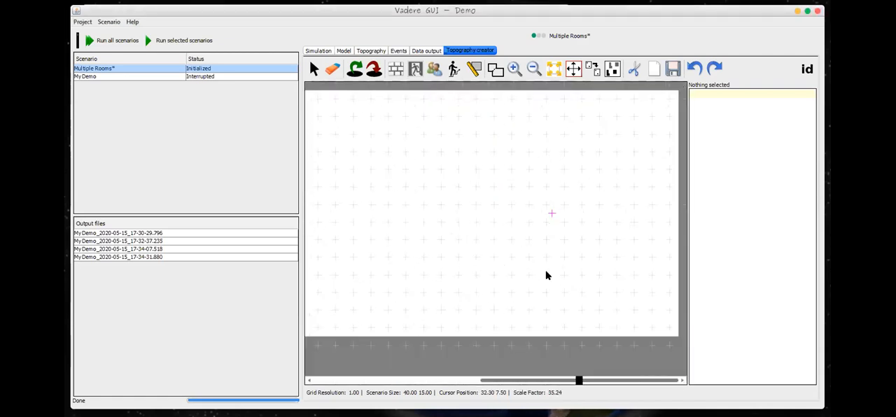
scroll(546, 275, down, 1)
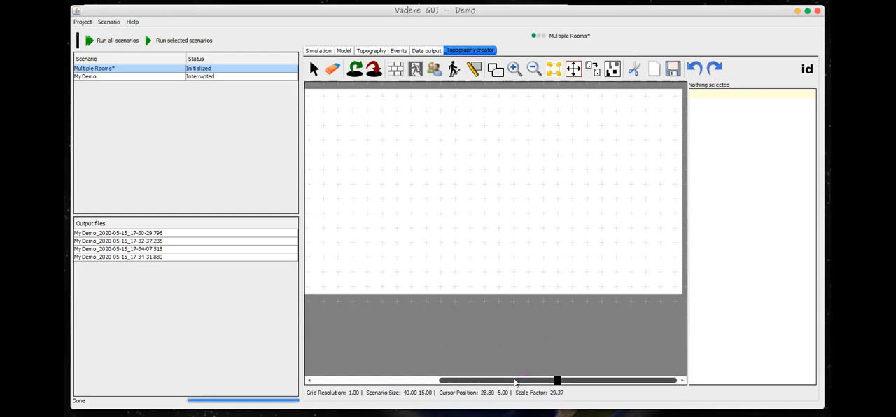
scroll(458, 338, down, 2)
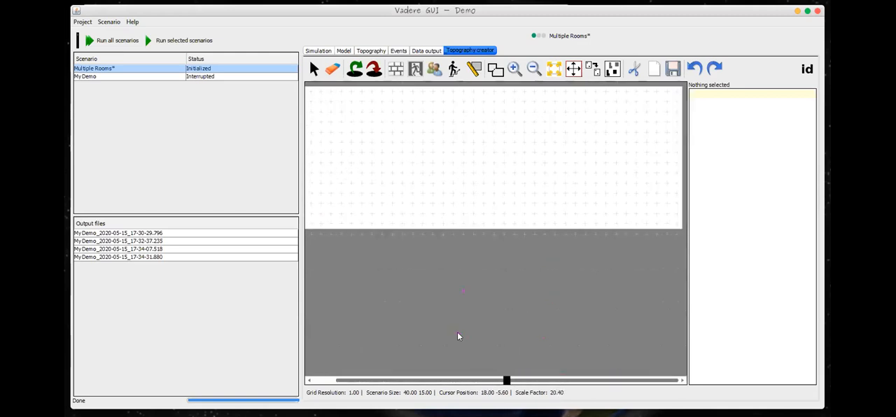
scroll(458, 337, down, 1)
scroll(455, 332, up, 2)
drag(445, 379, 393, 377)
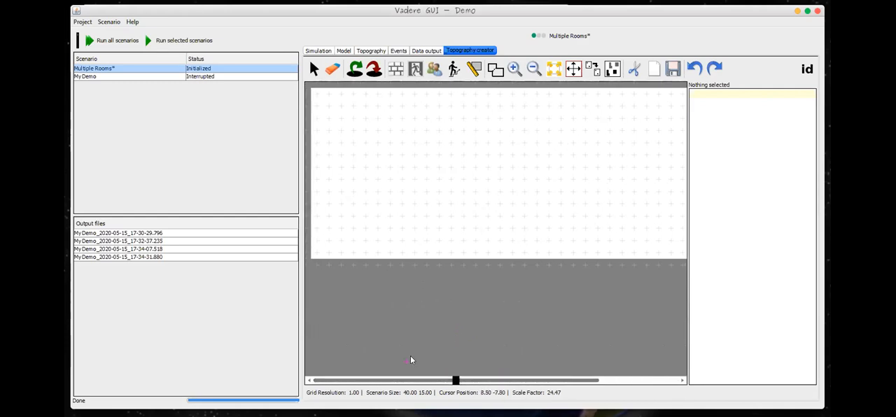
scroll(508, 203, up, 1)
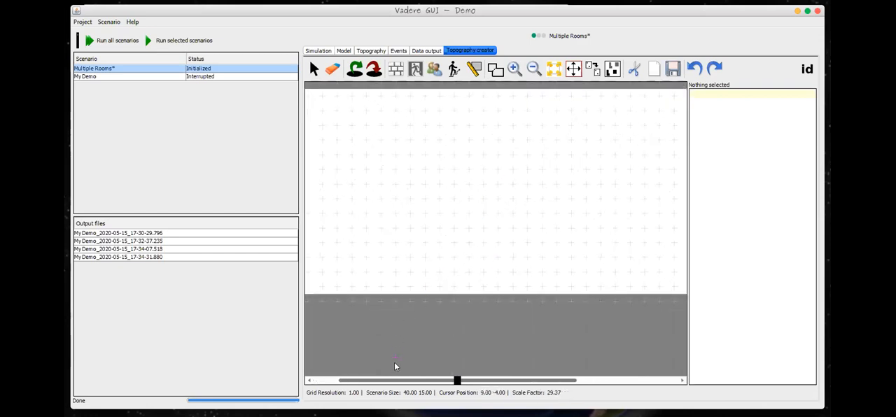
drag(388, 382, 355, 385)
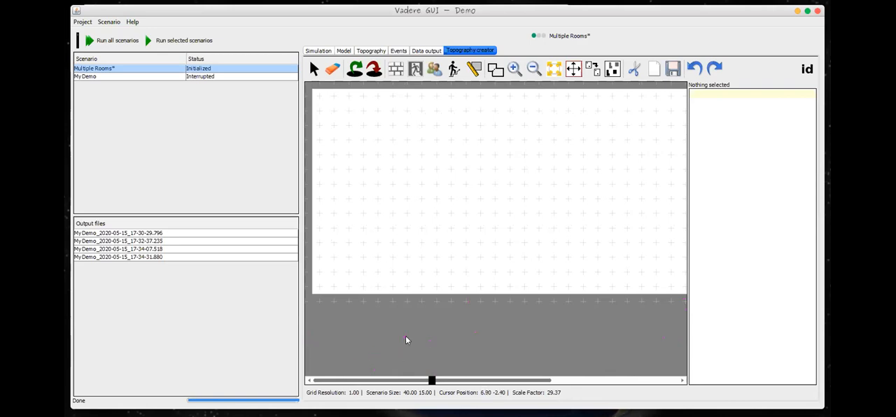
scroll(406, 340, down, 1)
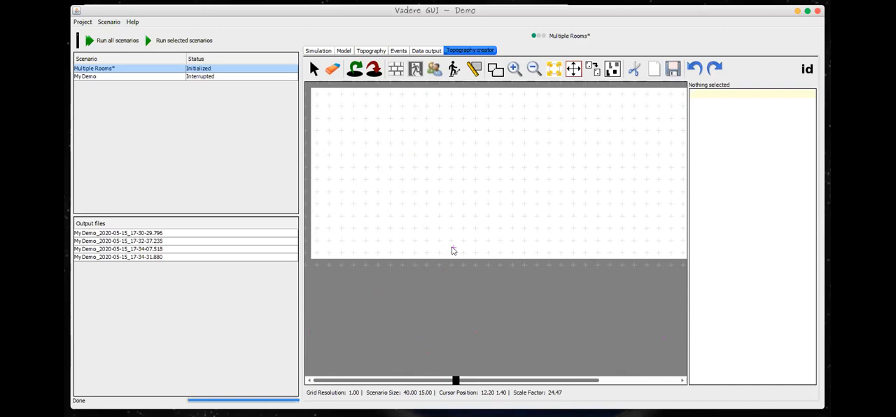
Step: Draw a rectangular wall obstacle about 1.1 wide and 8.5 high at about x 9.9, y 5.9, hanging down near the topography's upper boundary
click(397, 75)
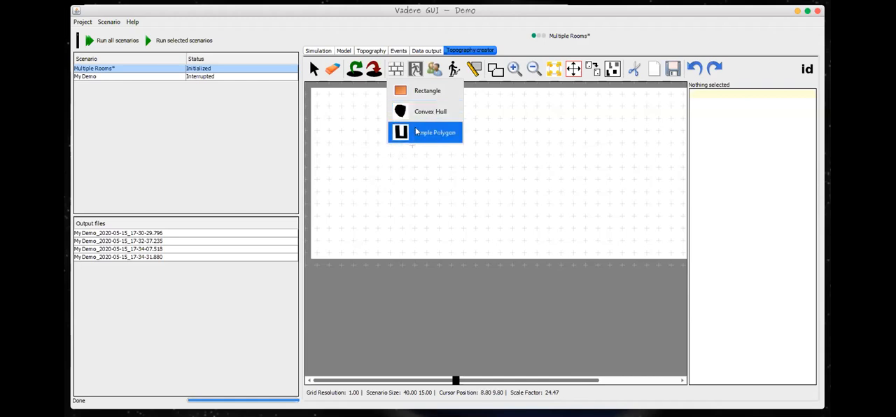
click(401, 90)
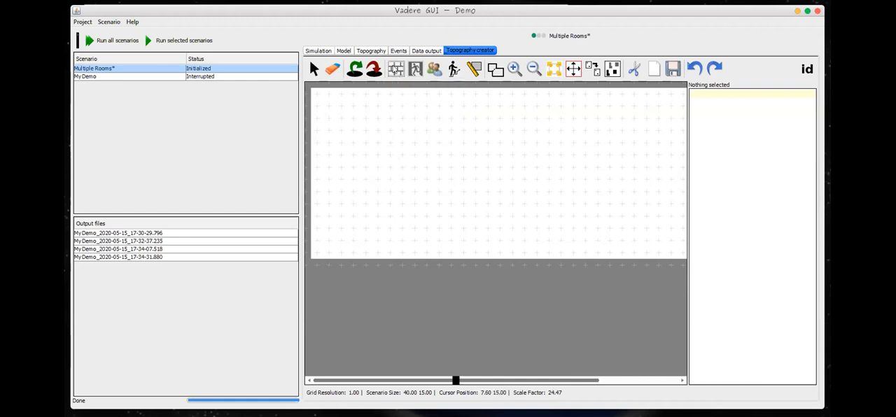
click(395, 68)
click(396, 90)
drag(389, 382, 329, 382)
scroll(365, 152, up, 3)
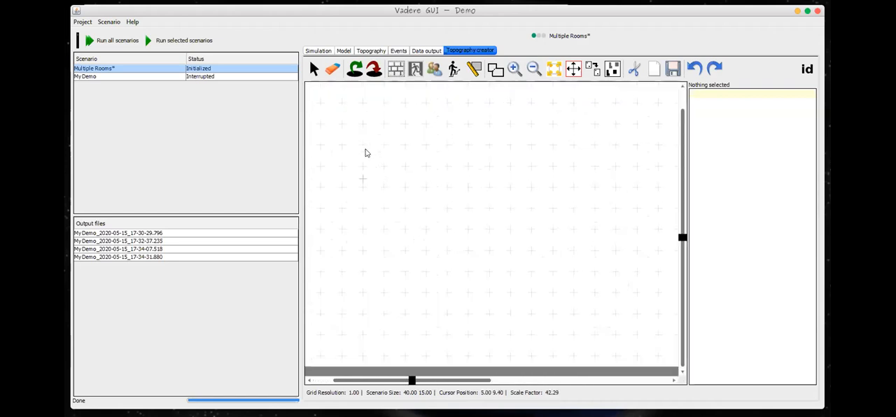
scroll(364, 152, up, 3)
scroll(365, 153, down, 5)
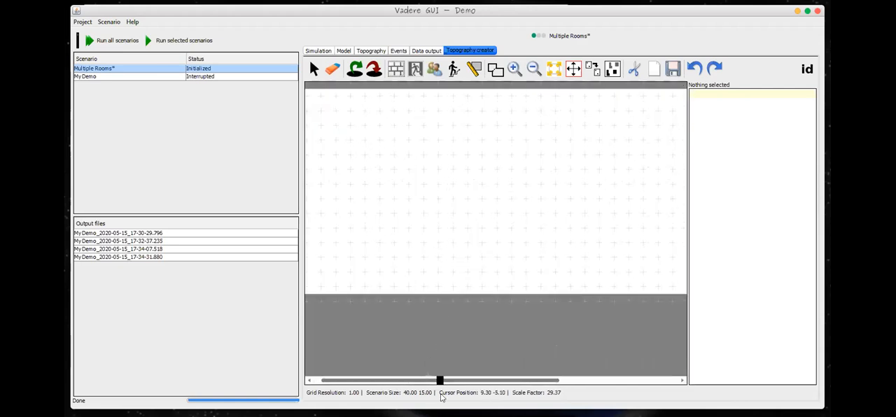
mouse_move(439, 380)
mouse_down()
mouse_move(468, 382)
mouse_move(430, 380)
mouse_up()
scroll(374, 205, down, 5)
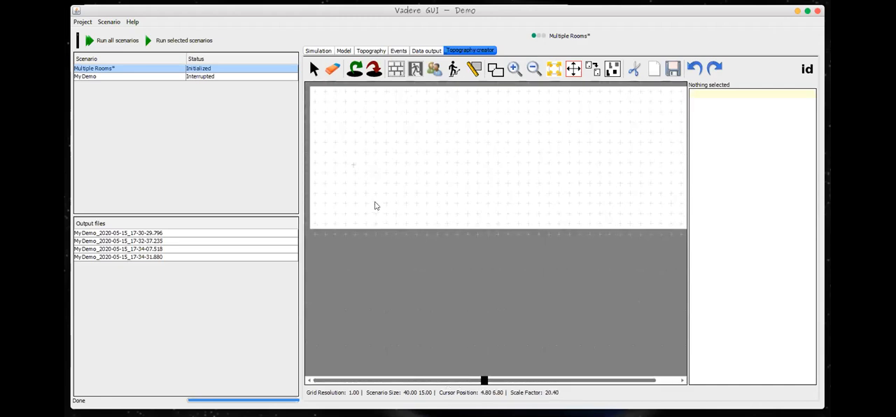
scroll(386, 200, up, 2)
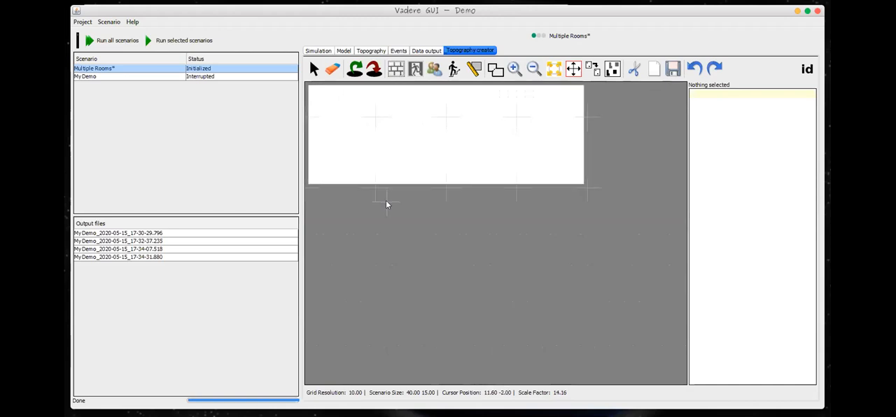
scroll(386, 200, down, 1)
scroll(377, 175, up, 3)
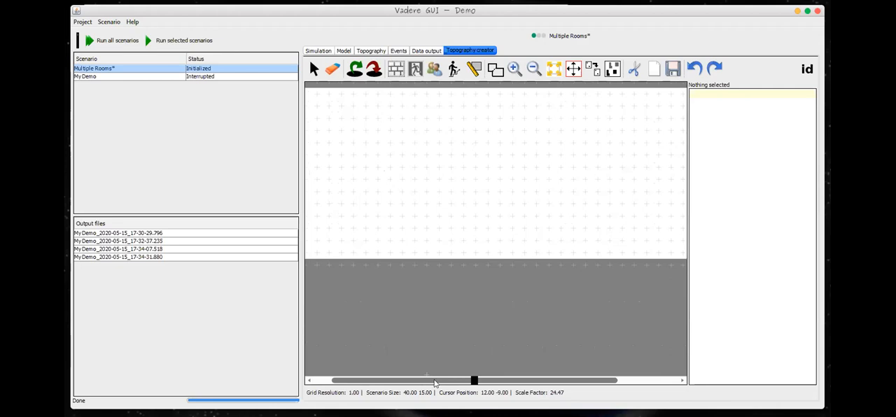
drag(436, 381, 390, 378)
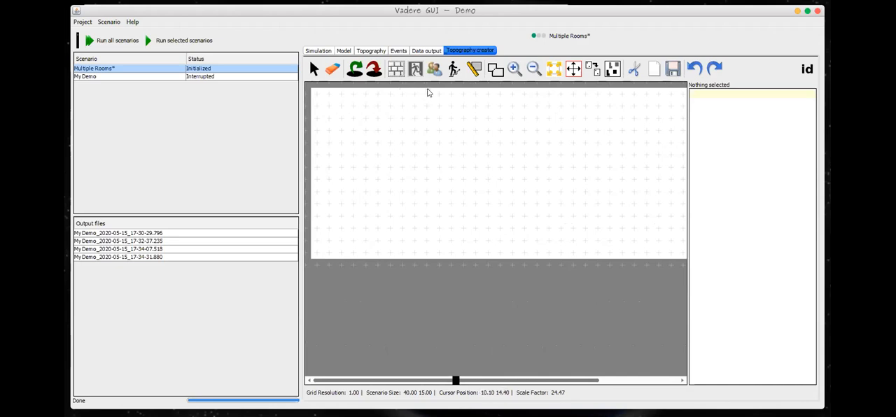
drag(425, 91, 439, 195)
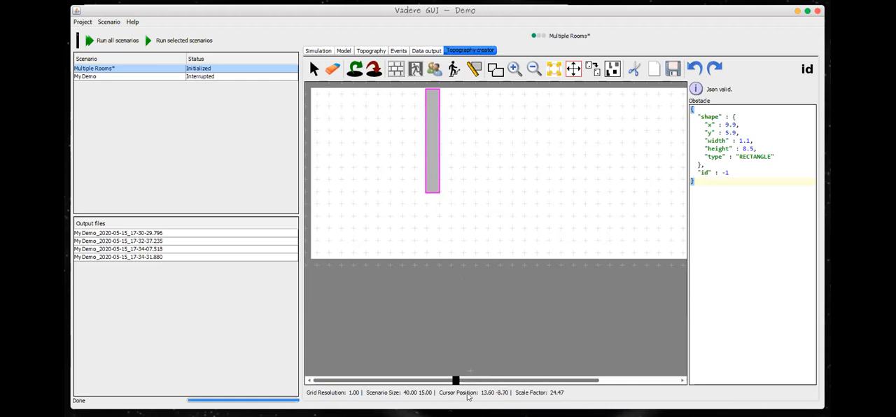
Step: Draw two more rectangular wall obstacles about 1.1 wide and 8.7 high, at about x 21.0, y 5.7 and x 32.0, y 5.8
drag(441, 381, 524, 397)
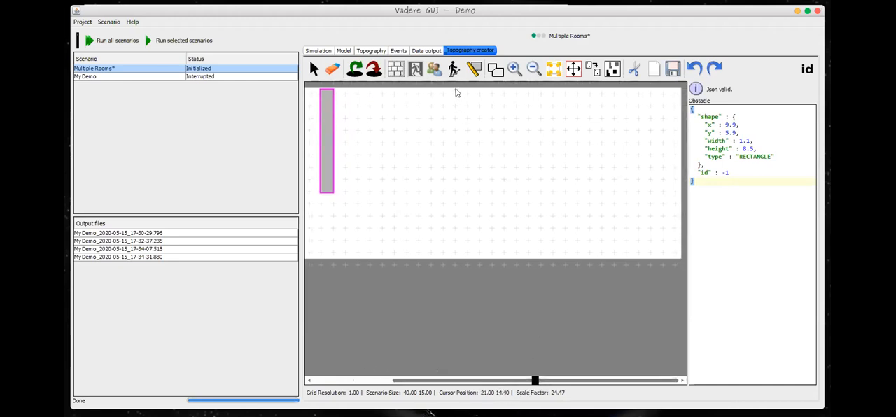
drag(456, 91, 469, 196)
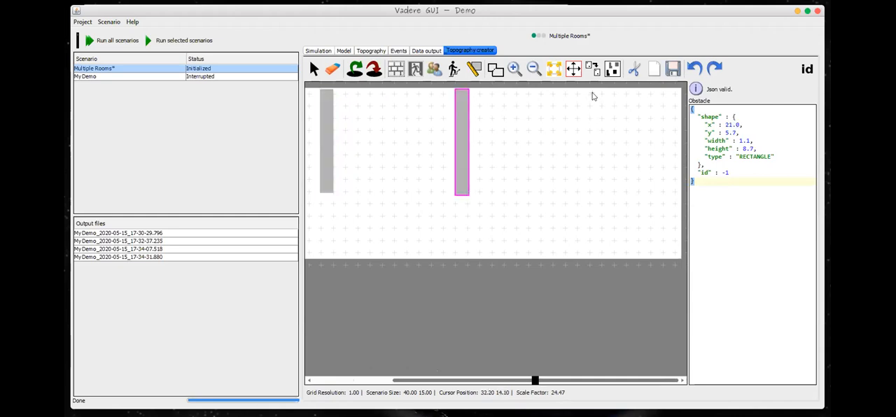
drag(590, 91, 601, 198)
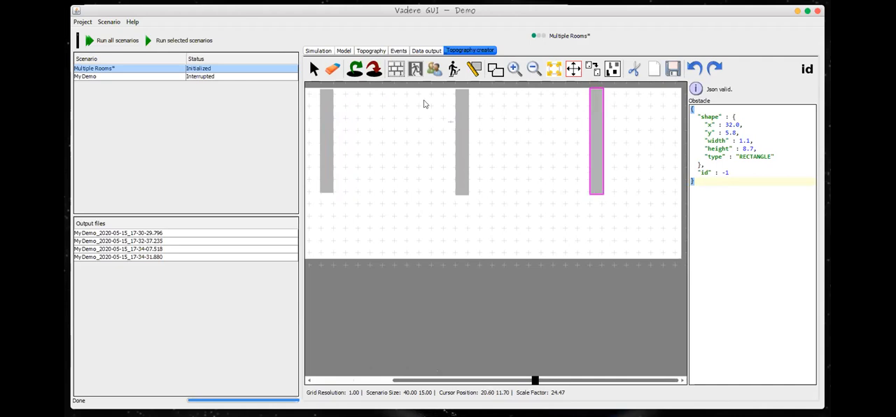
Step: Move the middle wall obstacle up to y 5.8 so it meets the topography's upper boundary
drag(490, 383, 451, 384)
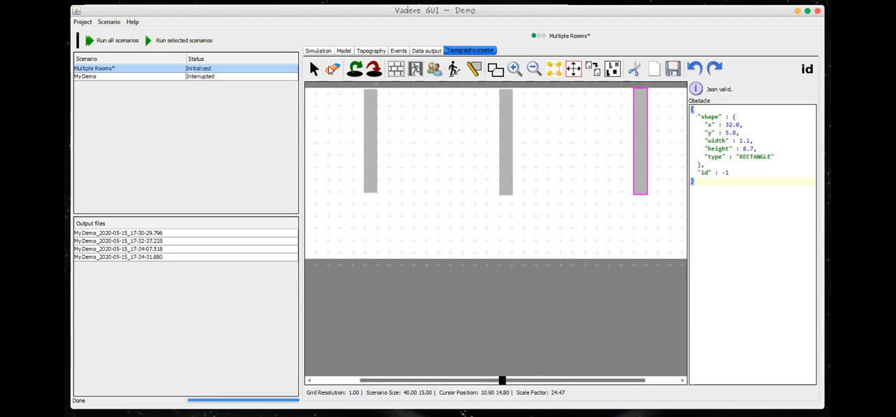
click(314, 69)
click(507, 168)
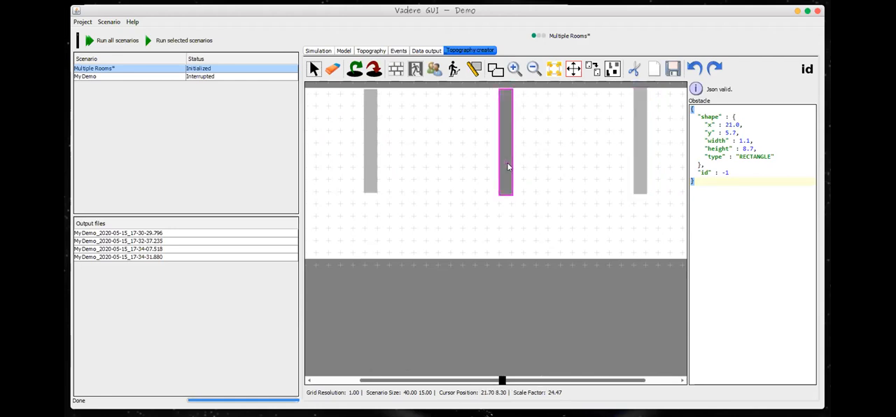
drag(507, 163, 508, 162)
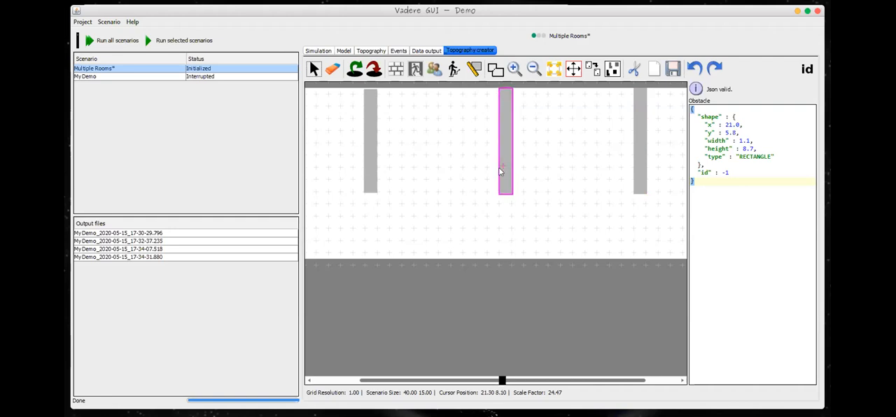
click(481, 87)
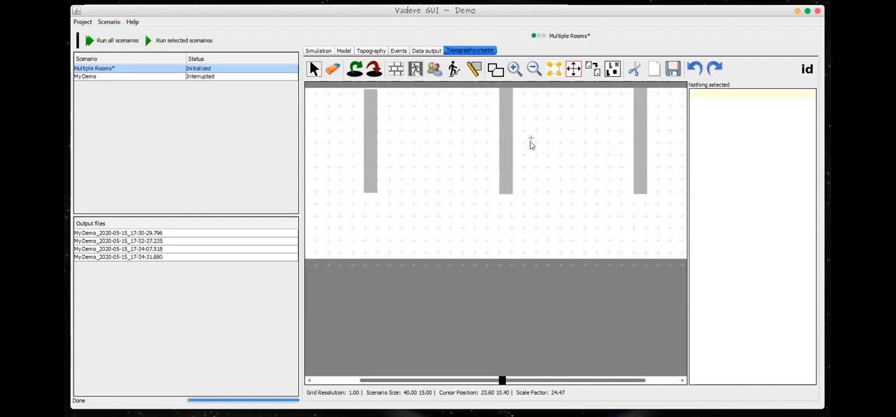
Step: Move the wall obstacle near x 9.9 slightly up to close its gap with the topography's upper boundary
click(371, 168)
drag(370, 164, 370, 163)
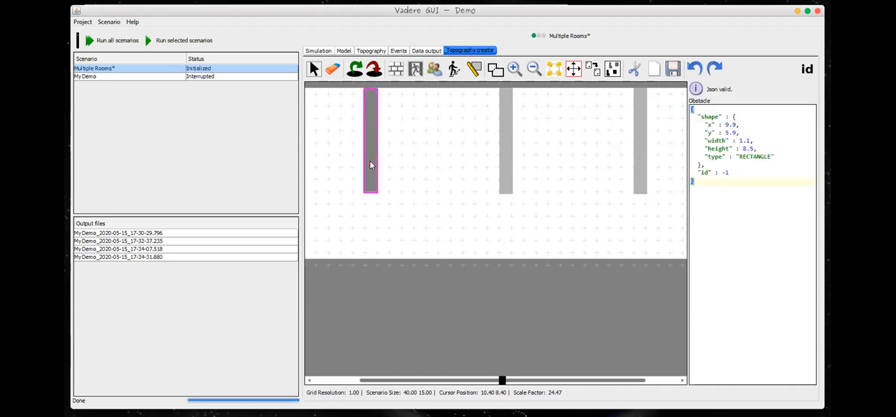
click(365, 303)
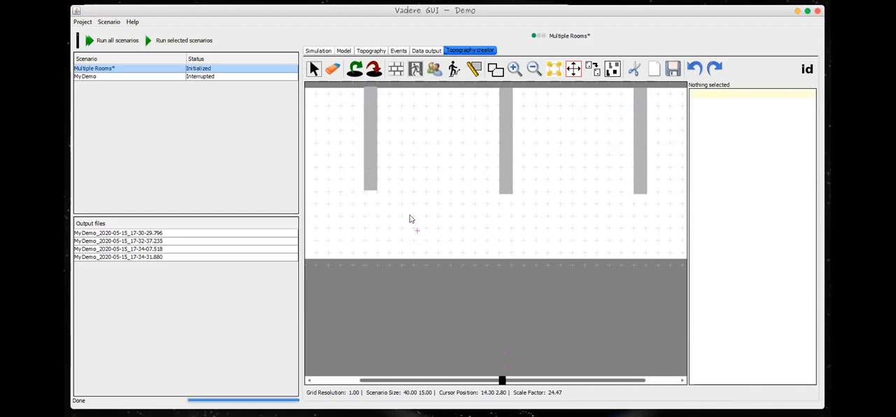
Step: Move the wall obstacle near x 9.9 up to x 9.9, y 6.1 so it reaches the topography's upper boundary
click(369, 180)
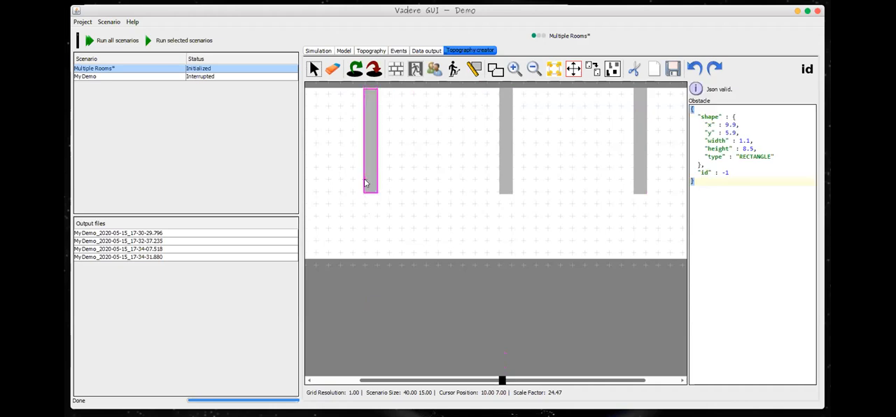
key(Left)
drag(375, 183, 376, 182)
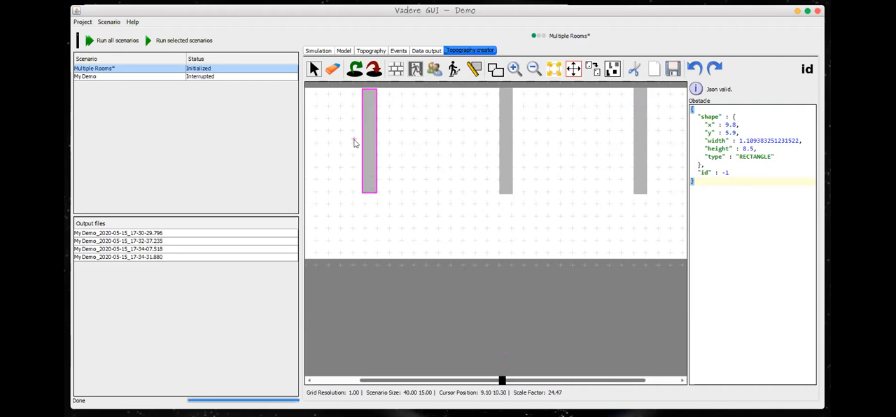
scroll(356, 144, up, 3)
scroll(375, 145, down, 1)
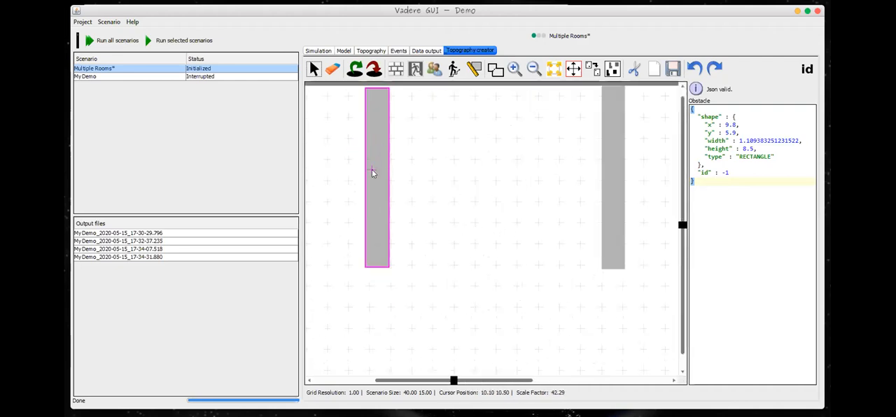
drag(374, 175, 377, 170)
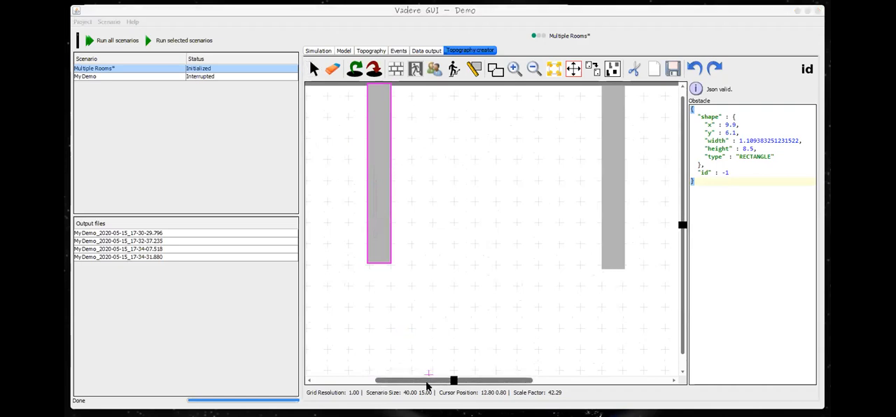
scroll(440, 301, down, 5)
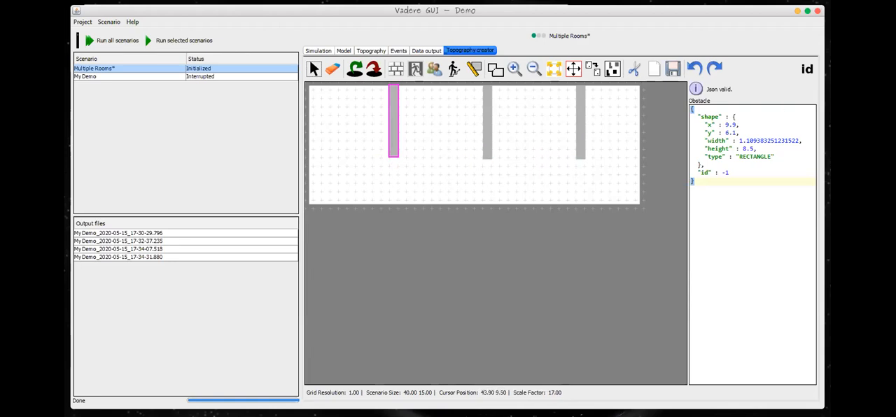
scroll(343, 154, up, 4)
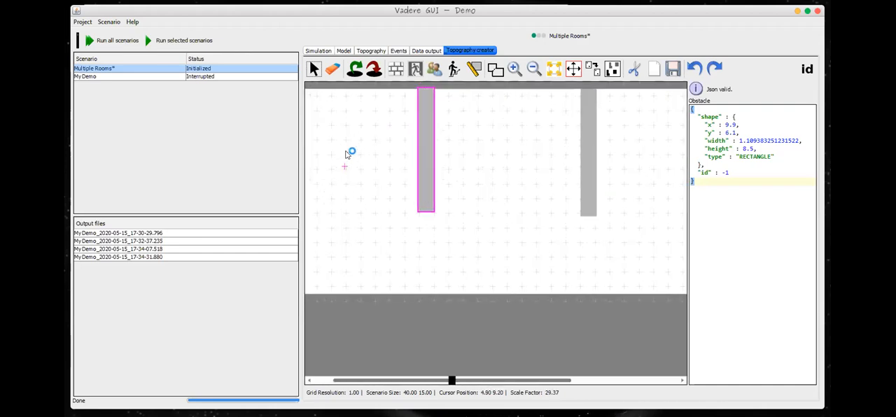
drag(436, 380, 375, 380)
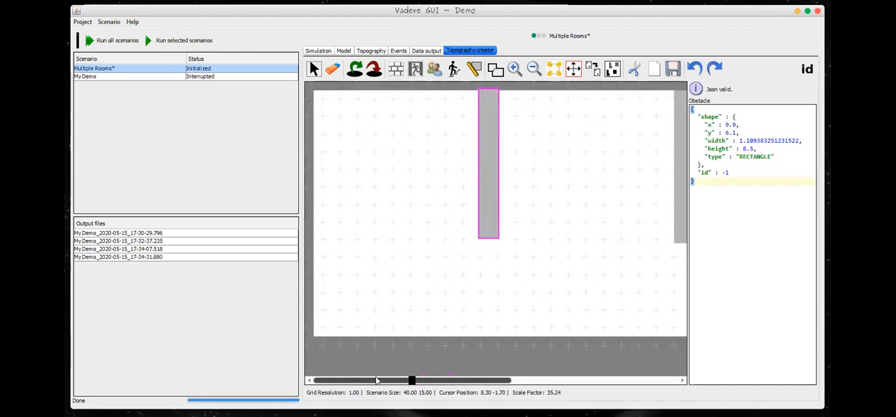
click(393, 73)
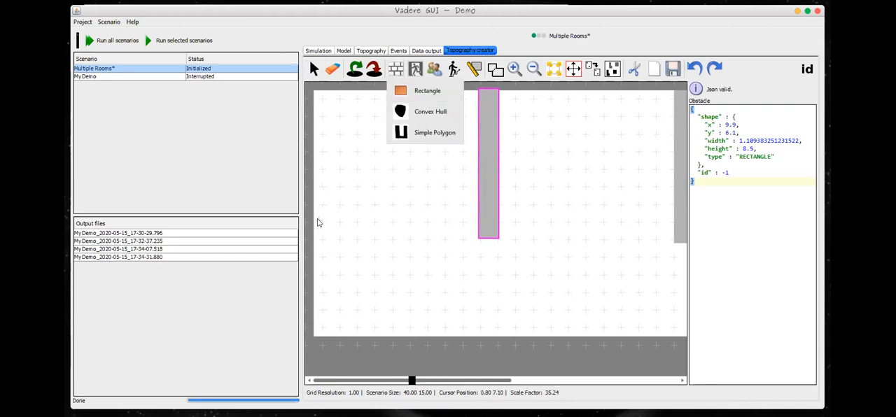
drag(486, 217, 411, 241)
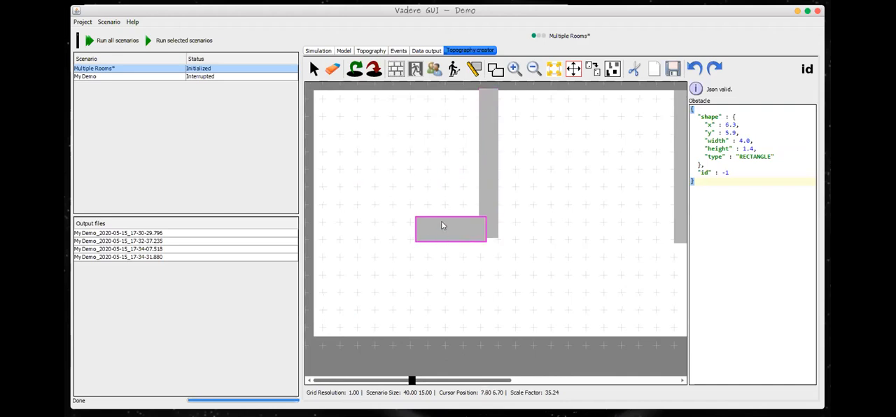
click(334, 68)
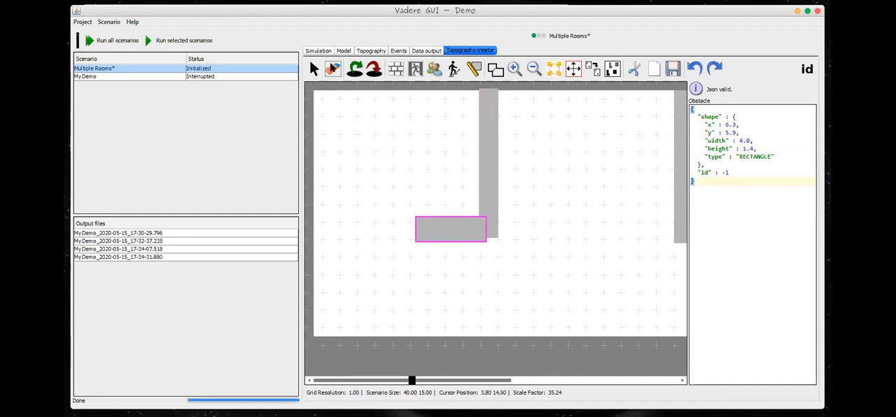
click(453, 235)
Step: Draw a horizontal rectangular wall obstacle about 6.5 wide and 1.0 high at x 0.5, y 6.0, starting at the topography's left boundary
click(397, 69)
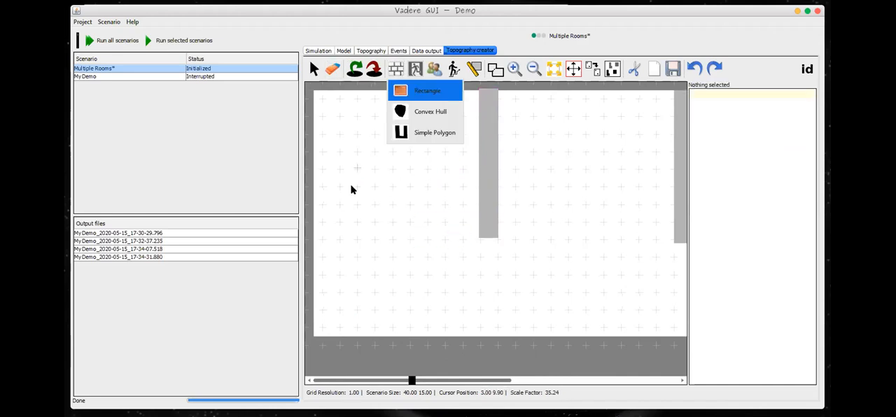
click(406, 93)
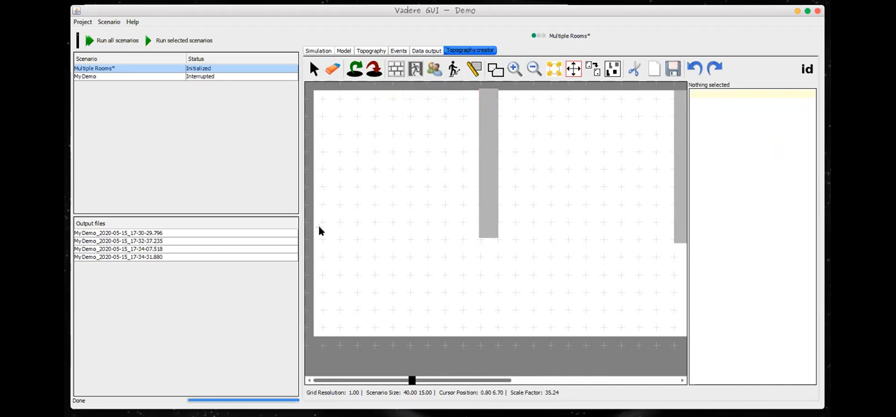
drag(314, 225, 436, 242)
mouse_move(436, 243)
mouse_down()
mouse_move(407, 242)
mouse_move(427, 243)
mouse_up()
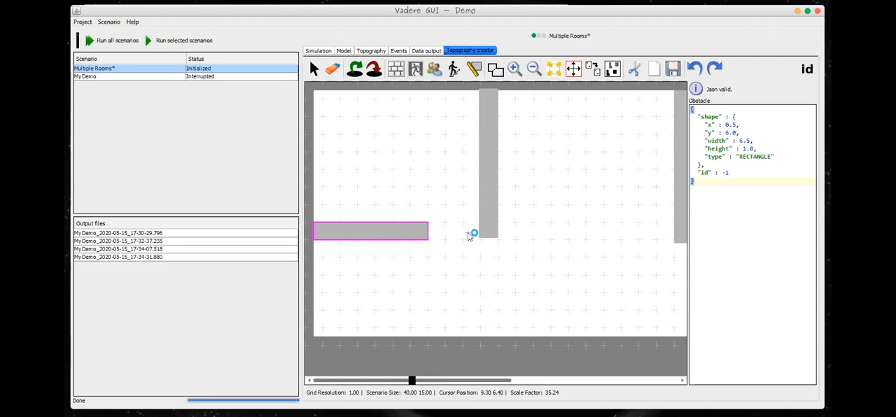
click(371, 228)
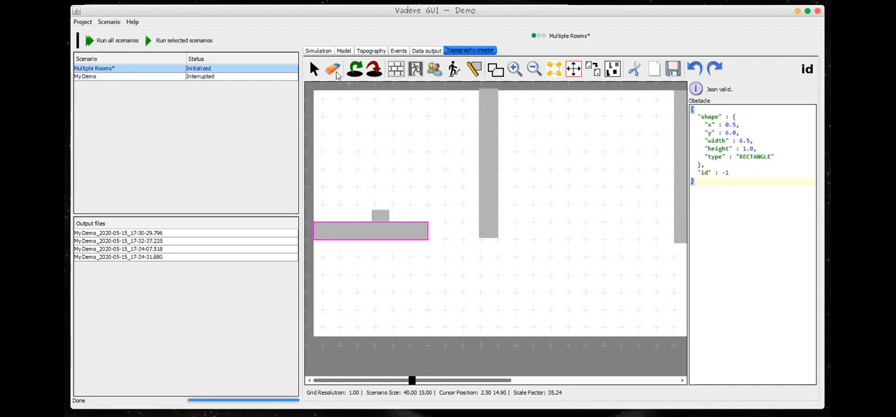
click(694, 68)
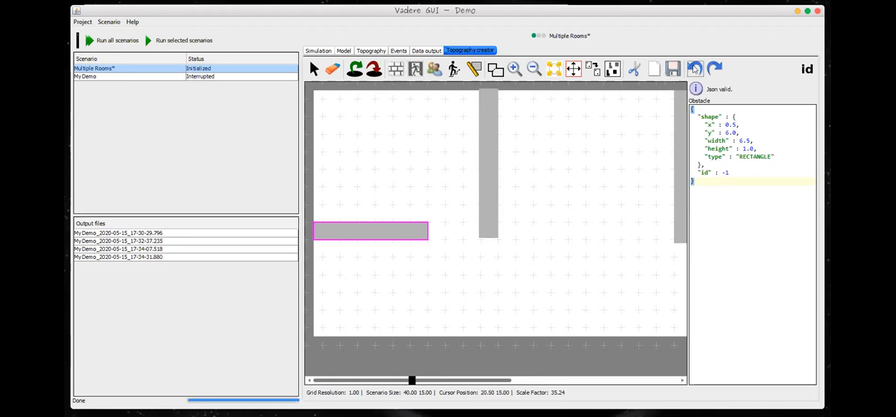
click(313, 70)
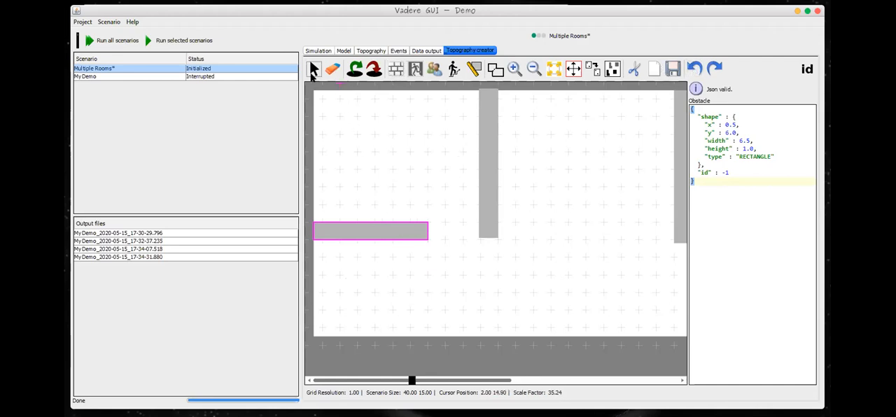
click(371, 282)
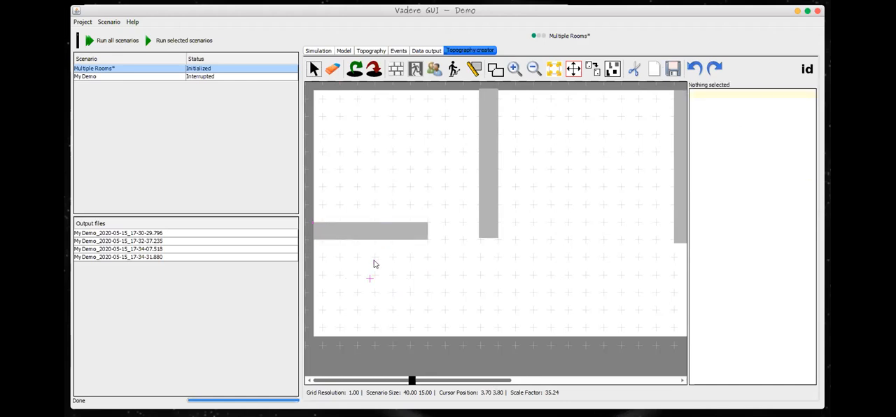
click(369, 229)
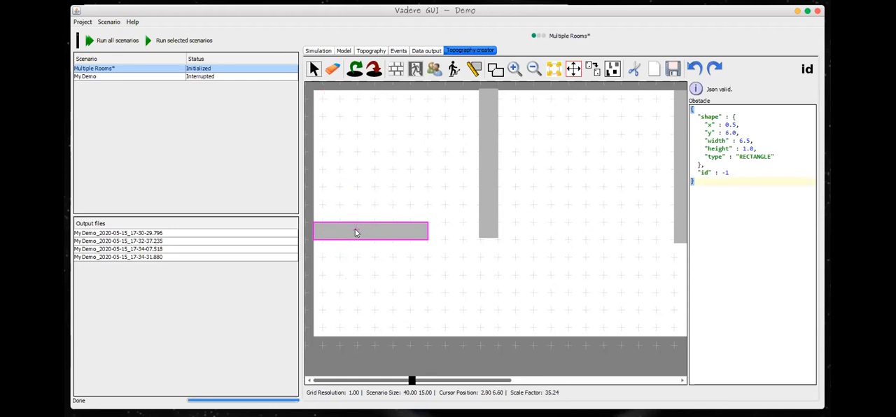
Step: Draw a horizontal rectangular wall obstacle about 7.4 wide and 1.1 high at x 10.6, y 6.0, overlapping the first vertical wall's lower end
click(396, 68)
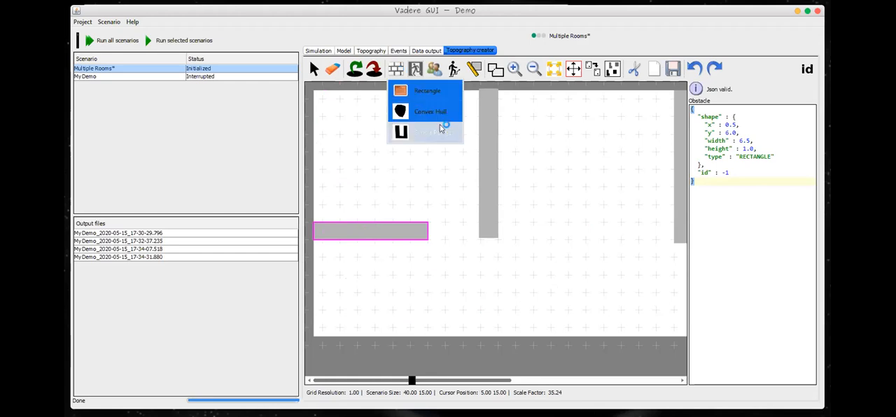
click(423, 90)
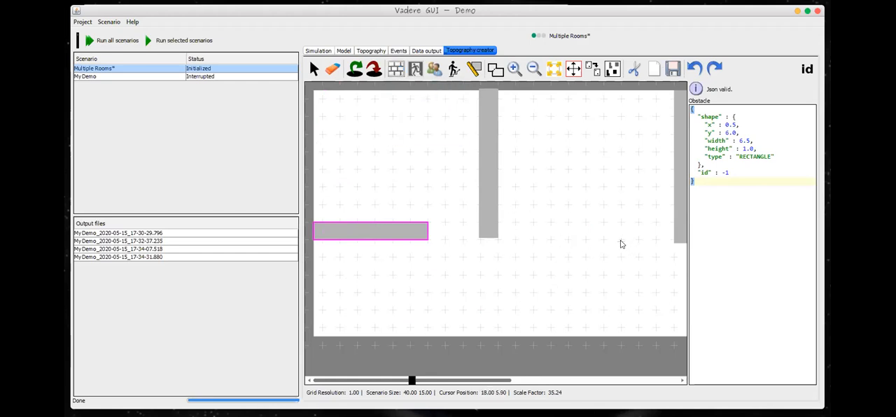
drag(621, 240, 490, 221)
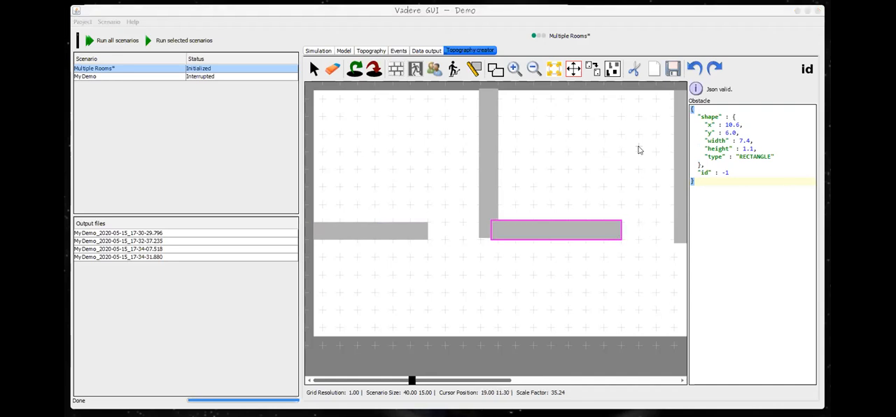
Step: Extend the second horizontal wall's left end to about x 9.93 for a width of about 8.07, and delete the stray small obstacle above it
click(507, 231)
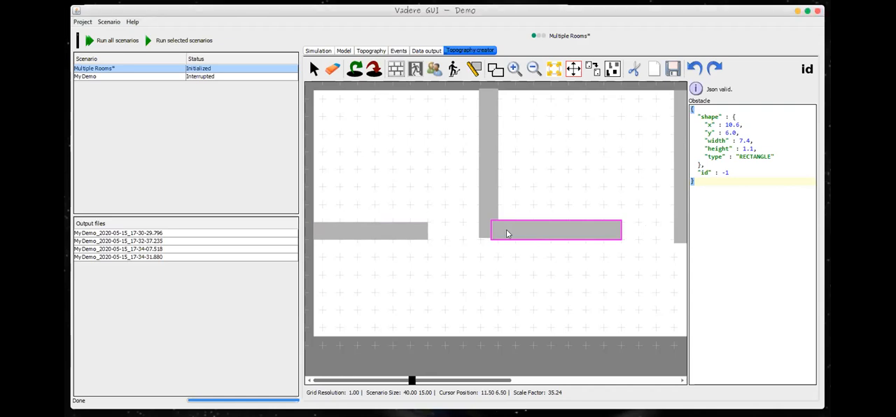
click(313, 68)
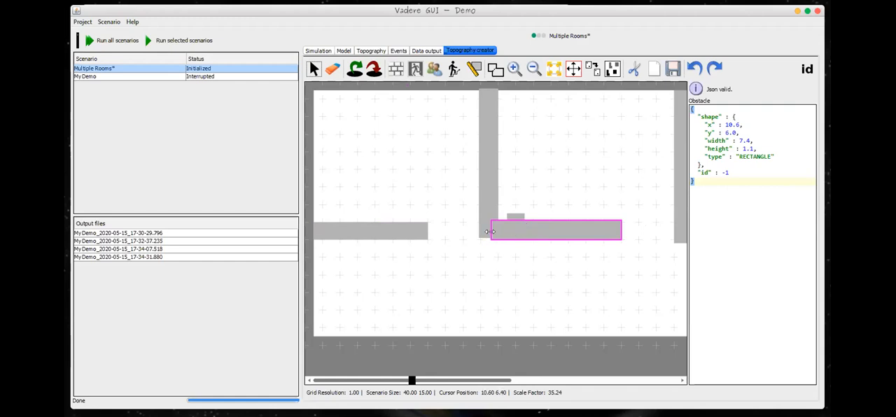
drag(490, 231, 480, 233)
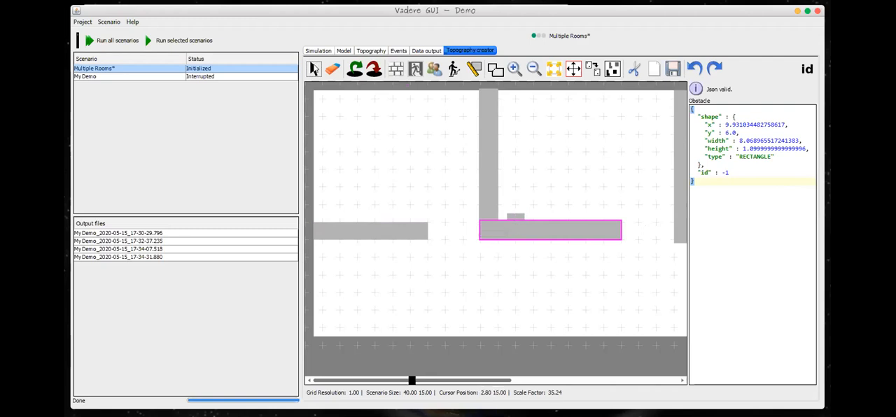
click(511, 220)
key(Delete)
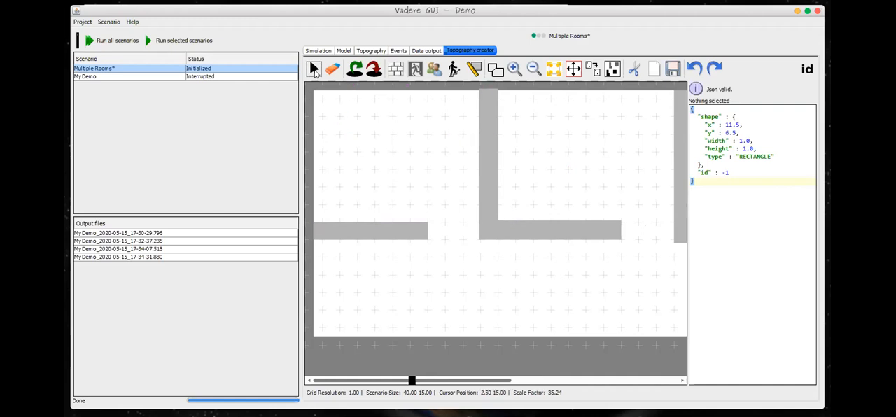
Step: Merge the overlapping first vertical wall and the horizontal wall at its lower end into one polygon
click(483, 138)
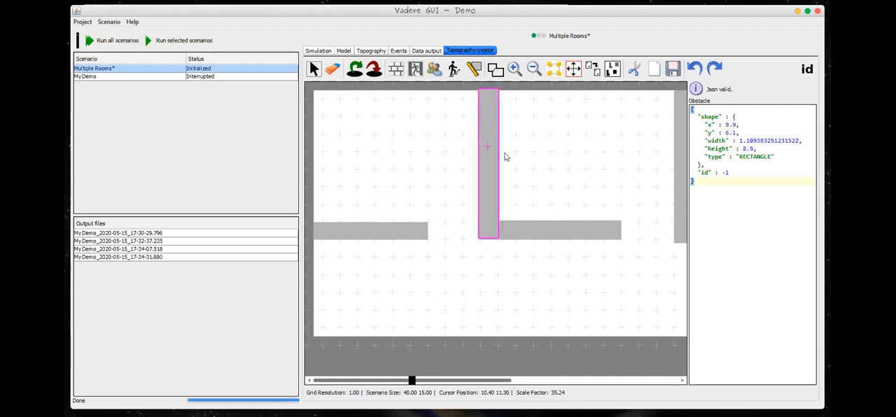
click(554, 229)
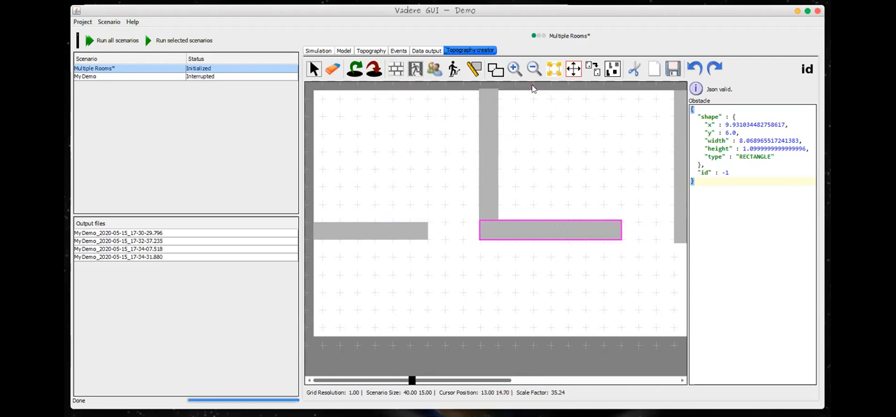
click(494, 69)
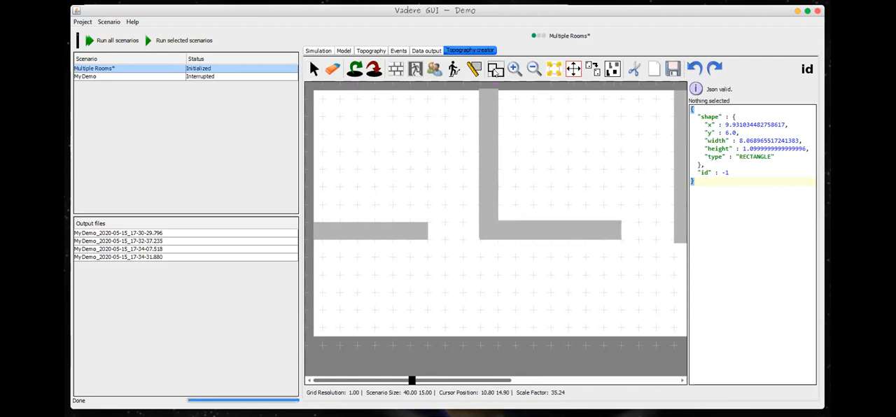
Step: Draw a horizontal rectangular wall obstacle about 8.0 wide and 1.0 high at x 21.0, y 6.0, across the middle vertical wall's lower end
drag(443, 380, 586, 399)
click(396, 70)
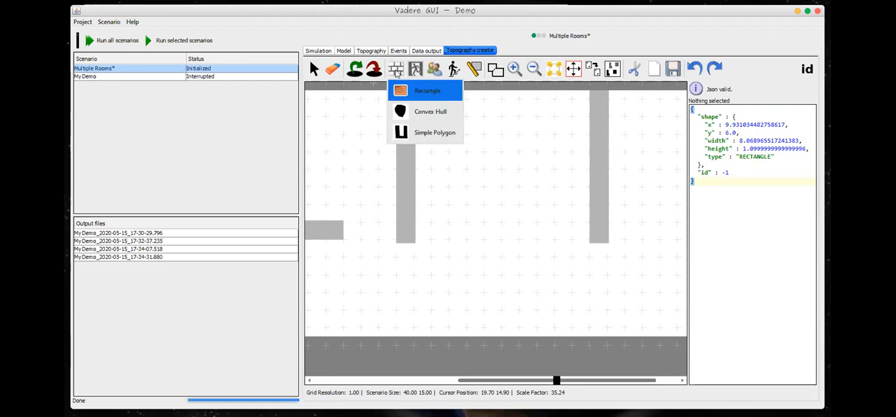
click(418, 100)
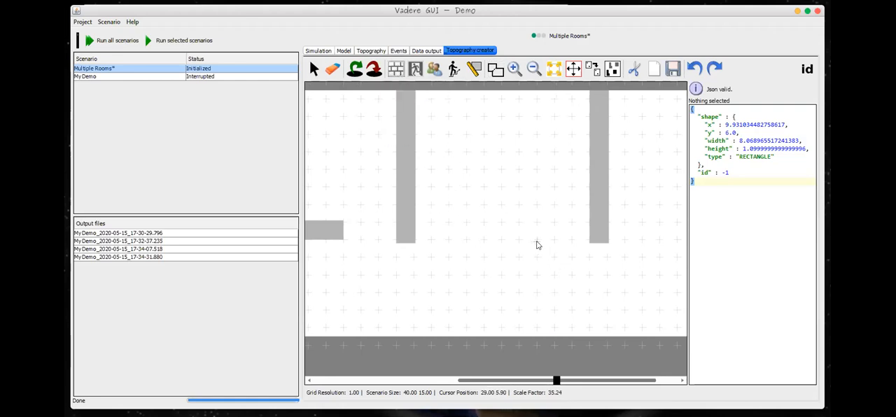
drag(536, 243, 396, 225)
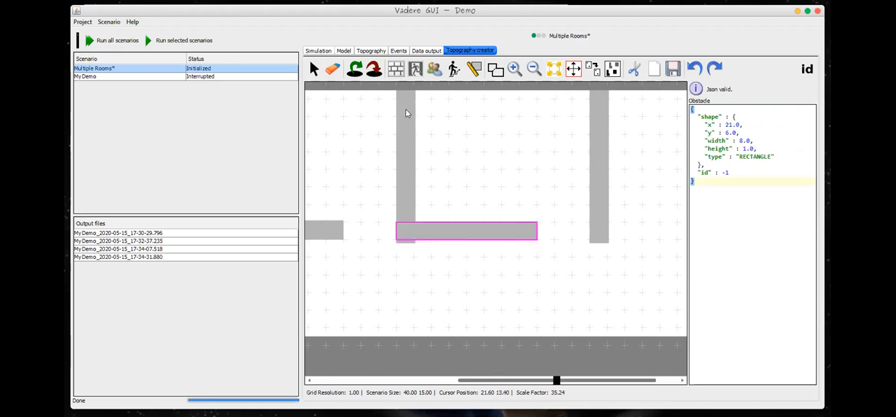
Step: Move the middle vertical wall up so its lower edge sits at y 6.0, and merge it with the overlapping horizontal wall into one polygon
click(314, 71)
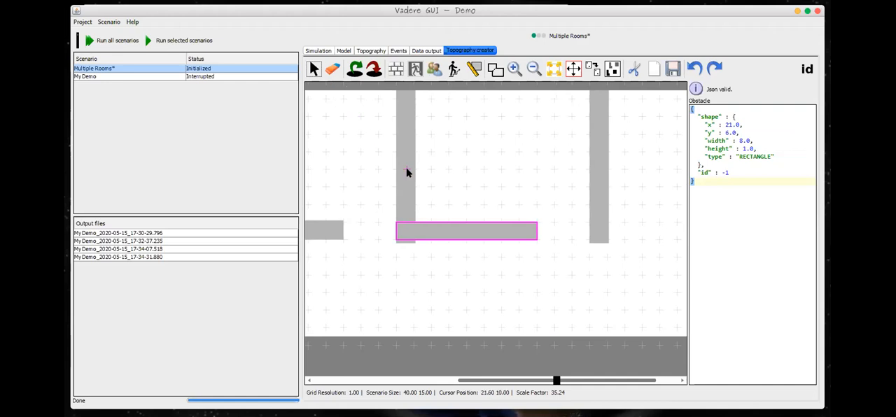
key(Escape)
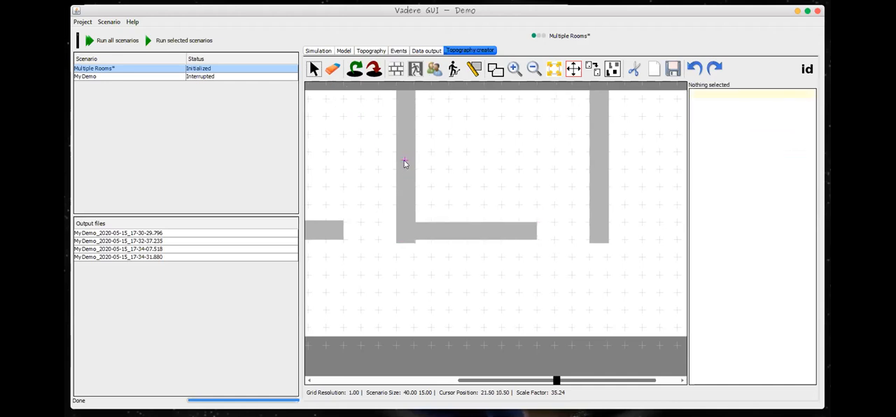
click(404, 163)
drag(404, 162, 406, 157)
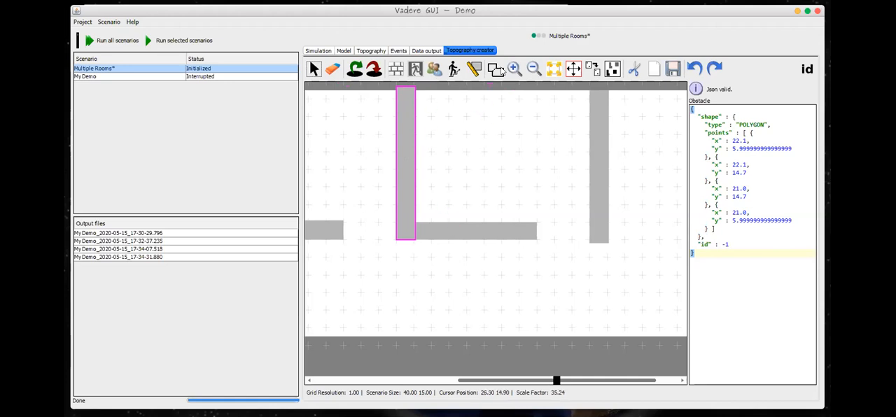
click(495, 69)
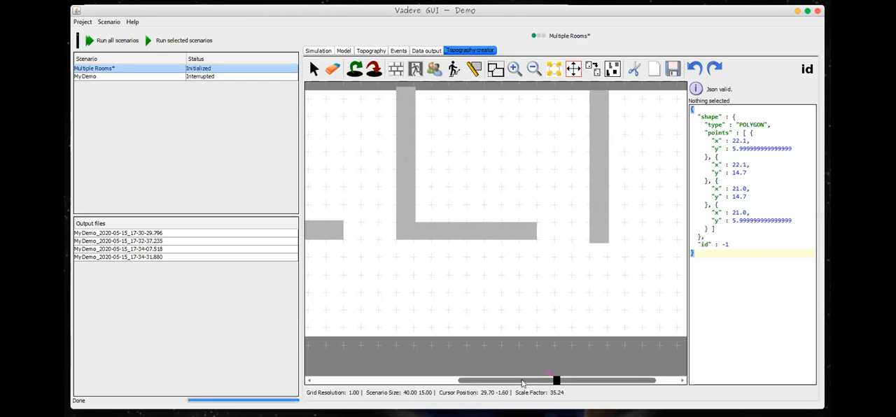
drag(533, 382, 556, 382)
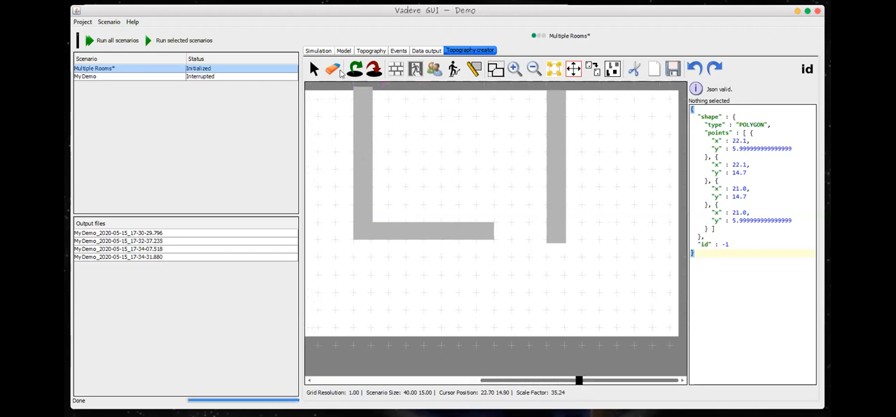
click(402, 71)
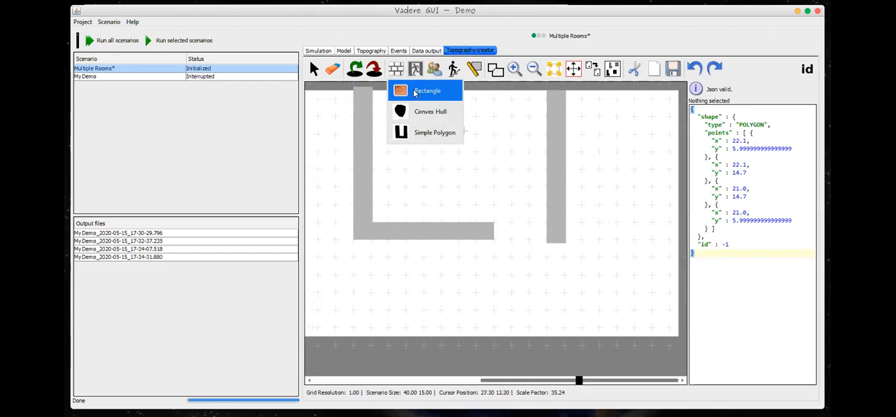
click(434, 90)
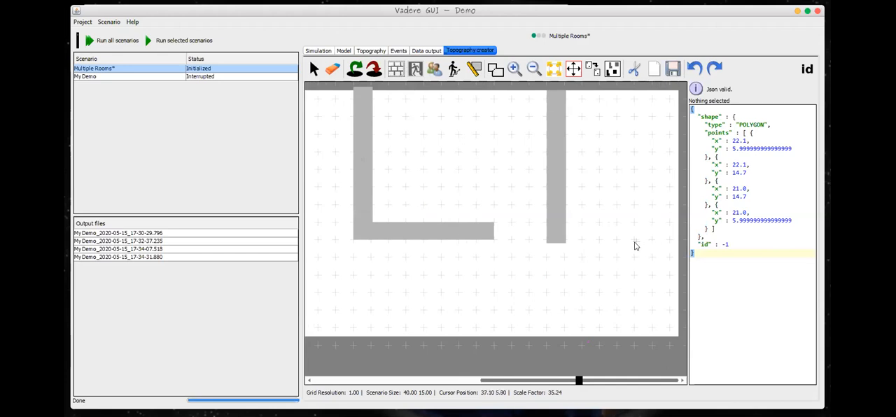
drag(544, 380, 374, 392)
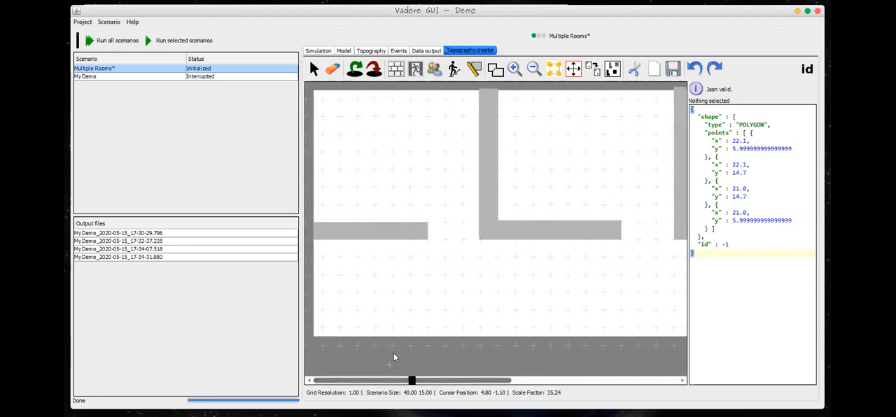
Step: Draw a rectangular source about 8.9 wide and 7.2 high at x 0.7, y 7.2, filling the first room
scroll(416, 331, down, 2)
scroll(416, 333, down, 1)
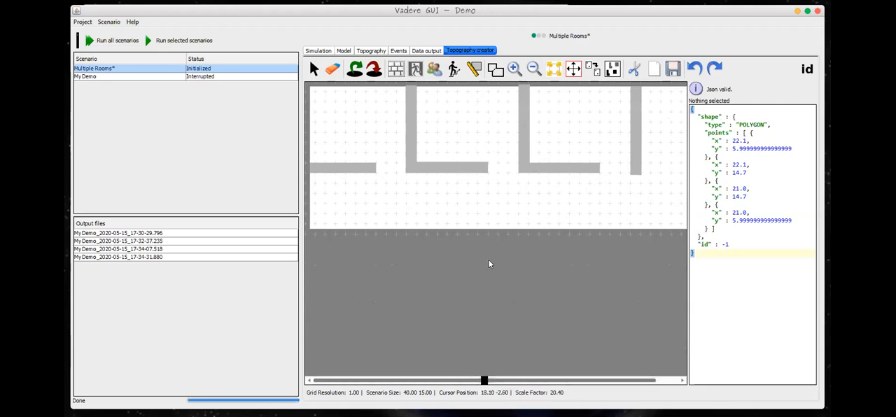
mouse_move(566, 378)
mouse_down()
mouse_move(599, 382)
mouse_move(576, 381)
mouse_up()
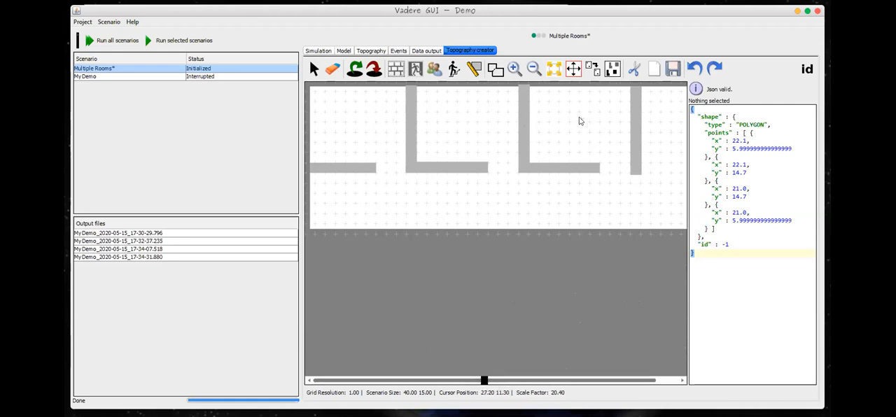
drag(523, 384, 558, 385)
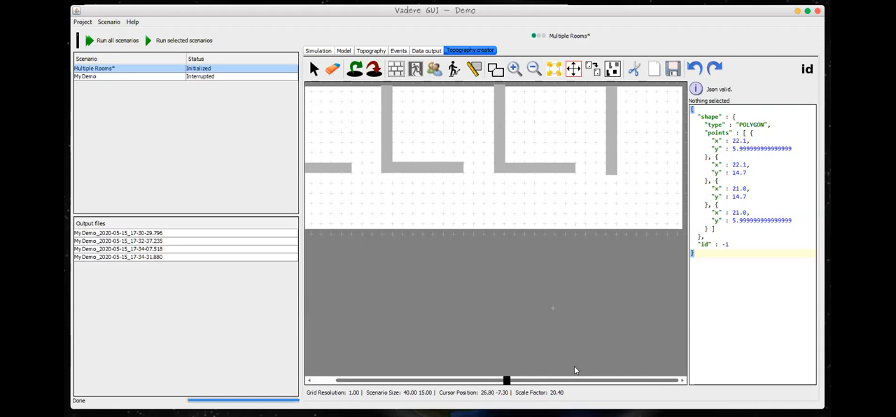
drag(572, 383, 539, 378)
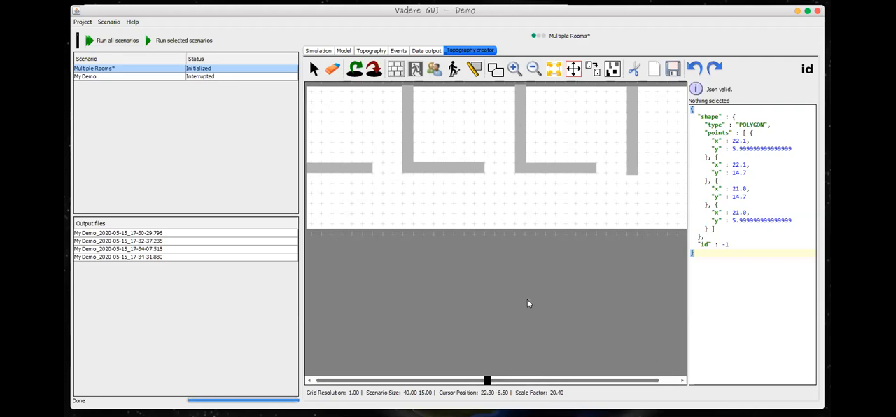
scroll(528, 303, down, 1)
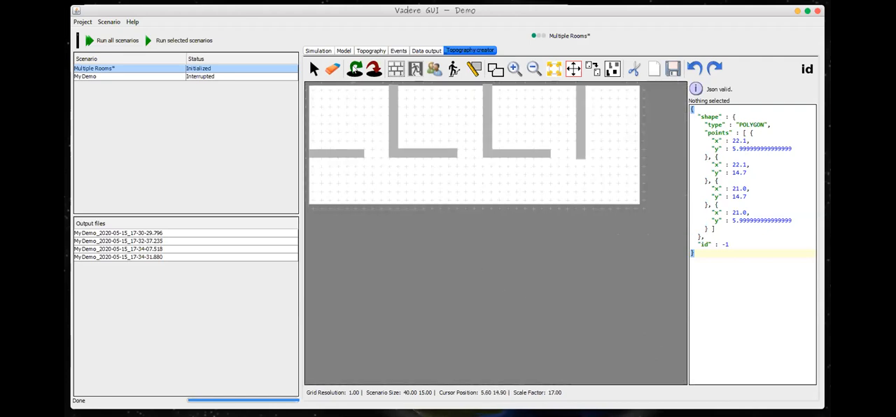
click(354, 67)
click(355, 68)
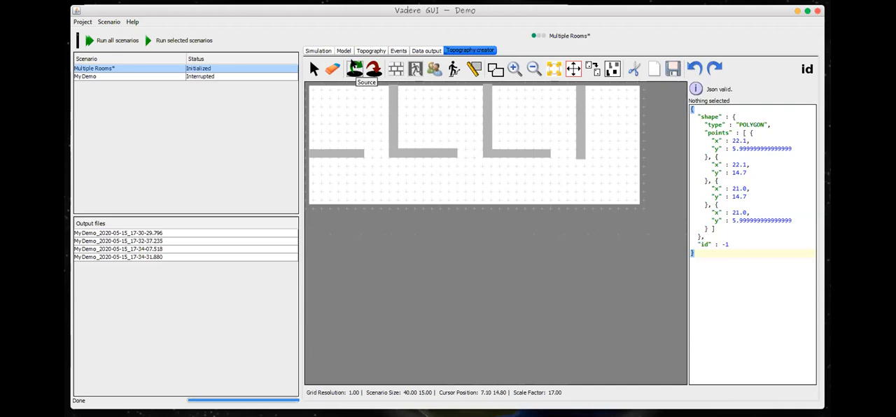
click(355, 68)
click(364, 155)
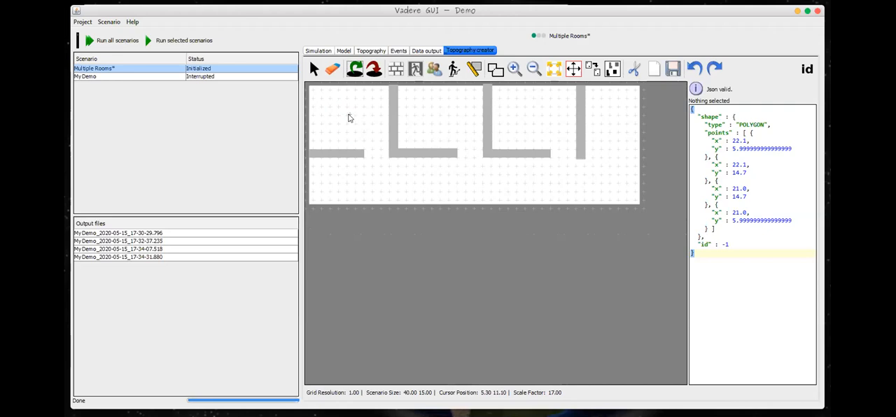
click(313, 69)
click(355, 69)
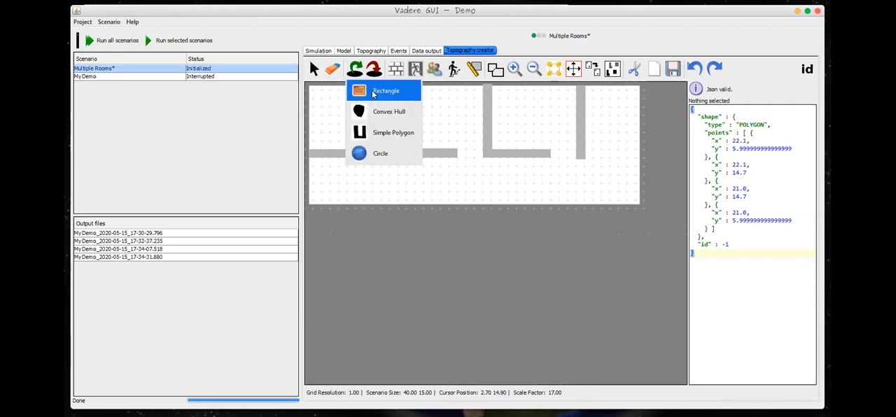
click(353, 90)
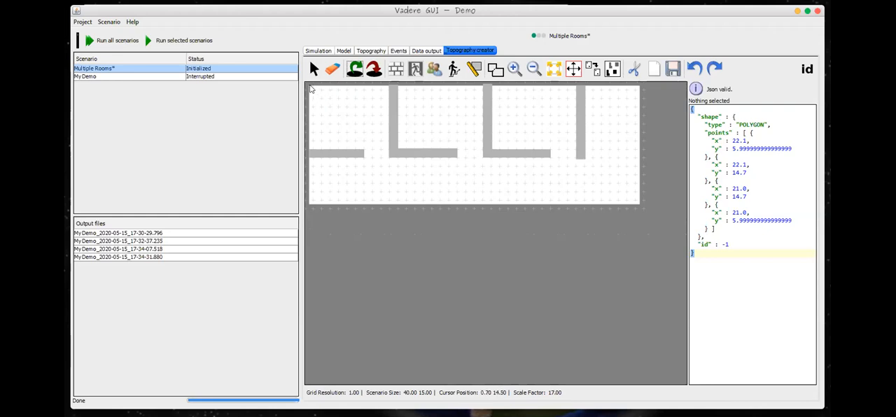
drag(312, 89, 386, 147)
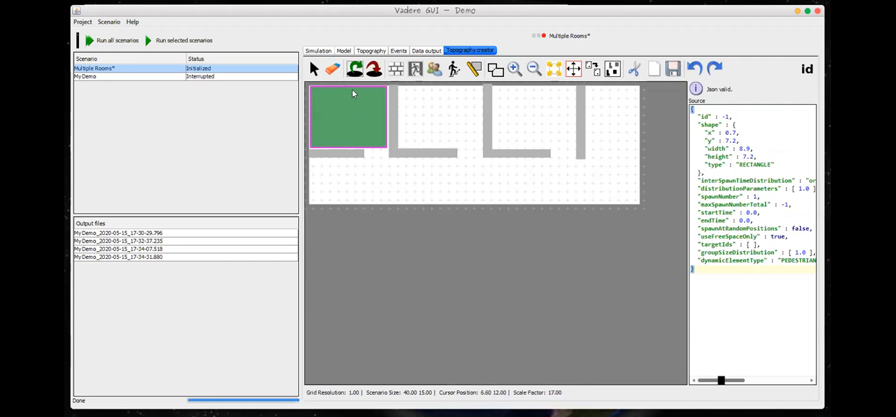
Step: Place circular sources of radius 0.5 in the second room at x 15.5, y 11.4 and in the third room at x 26.9, y 10.9
click(355, 67)
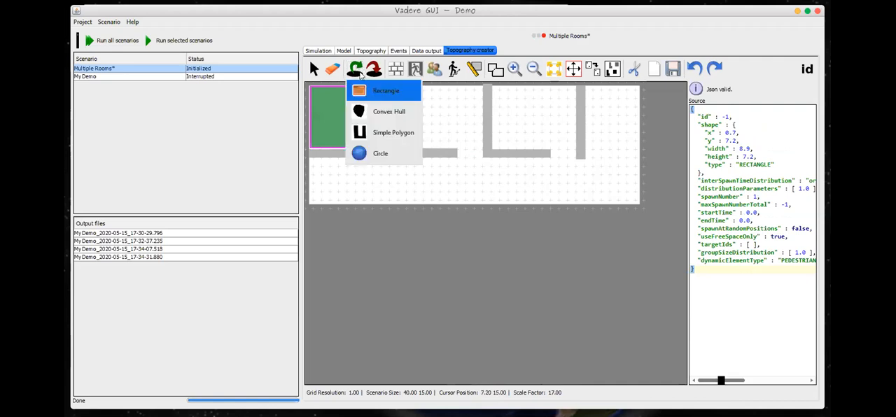
click(382, 153)
click(436, 112)
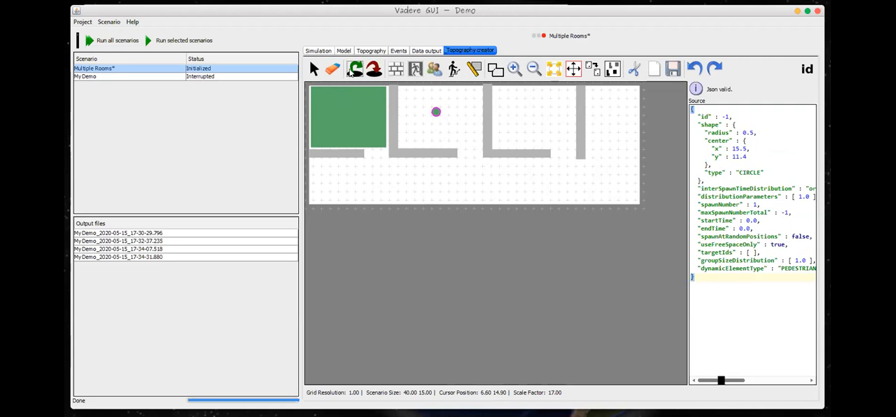
click(351, 70)
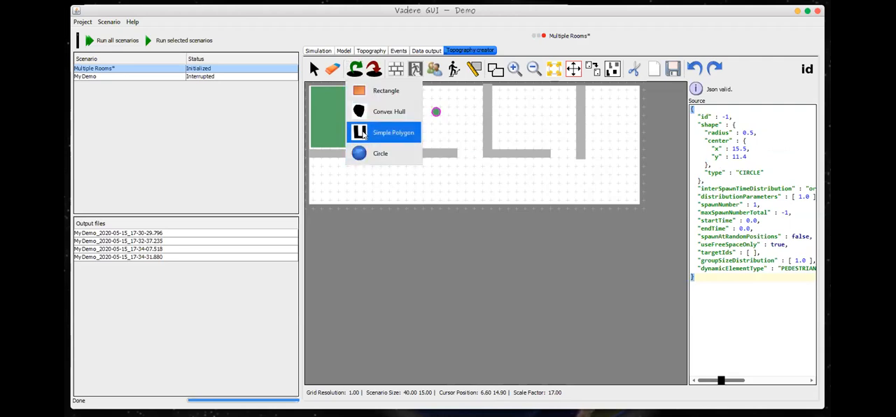
click(364, 134)
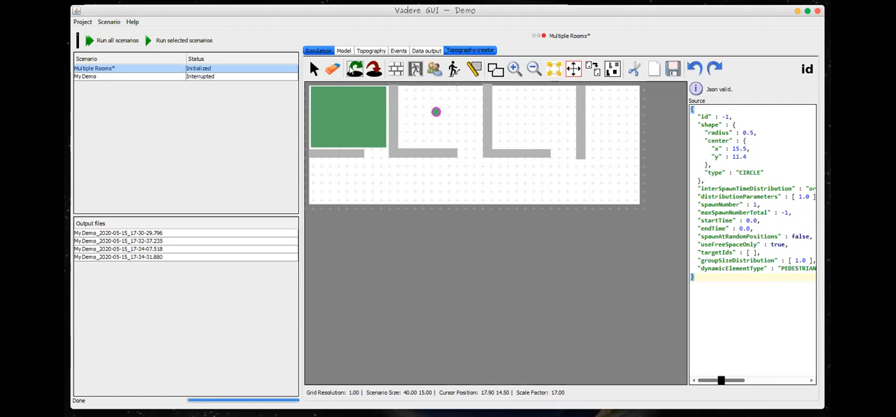
click(355, 68)
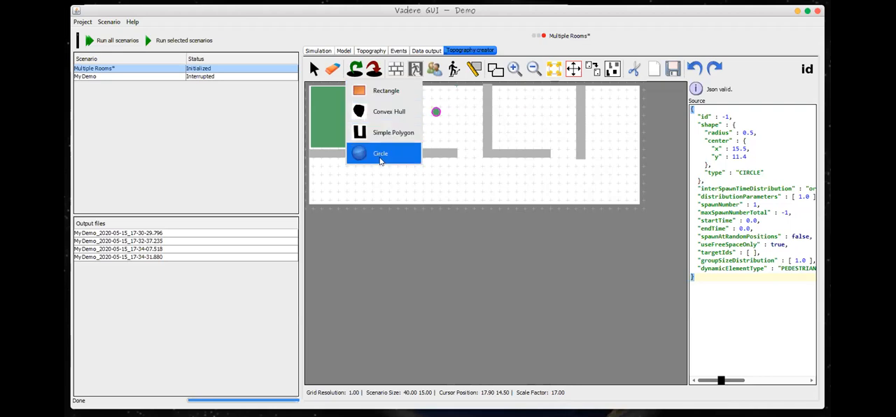
click(382, 158)
click(533, 116)
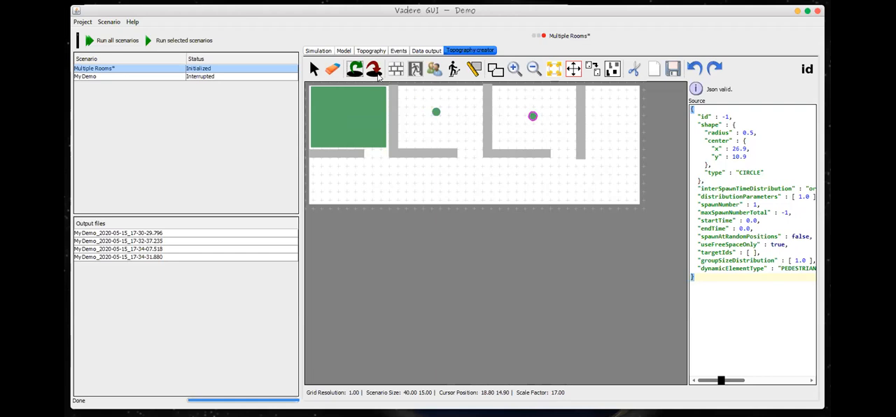
Step: Draw a rectangular target about 4.8 wide and 4.0 high at x 33.9, y 9.9 in the fourth room
click(373, 68)
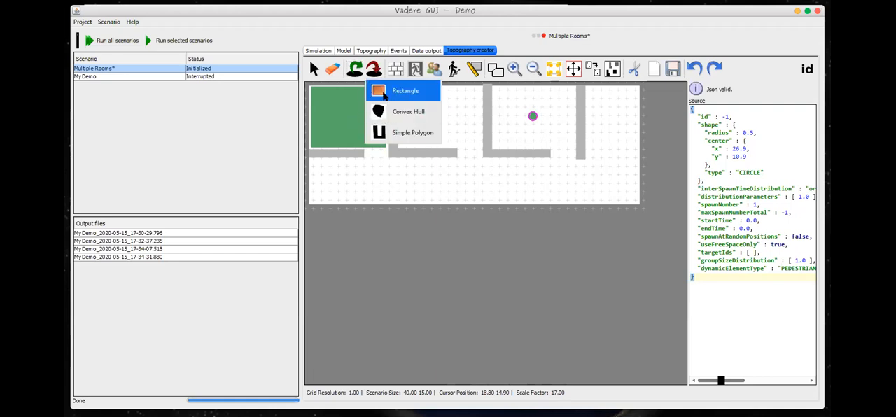
click(405, 90)
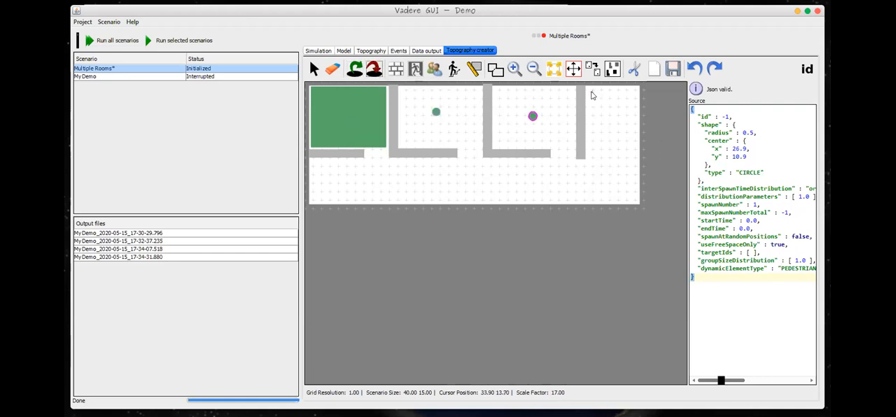
drag(592, 91, 633, 124)
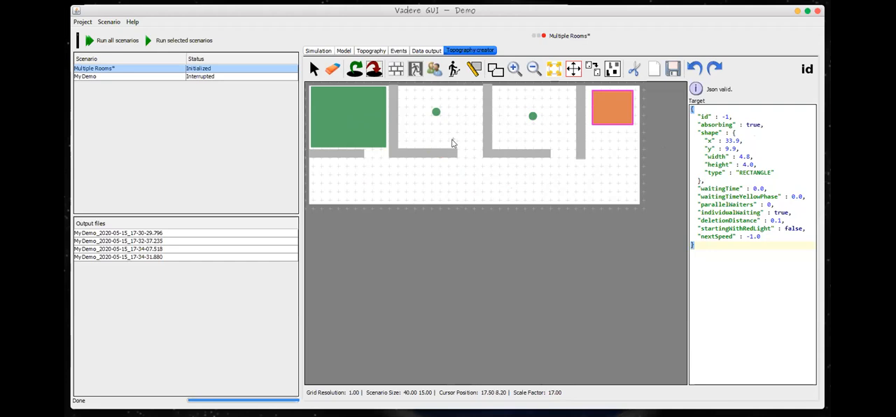
Step: Set the id of the rectangular source in the first room to 1
click(314, 68)
click(354, 128)
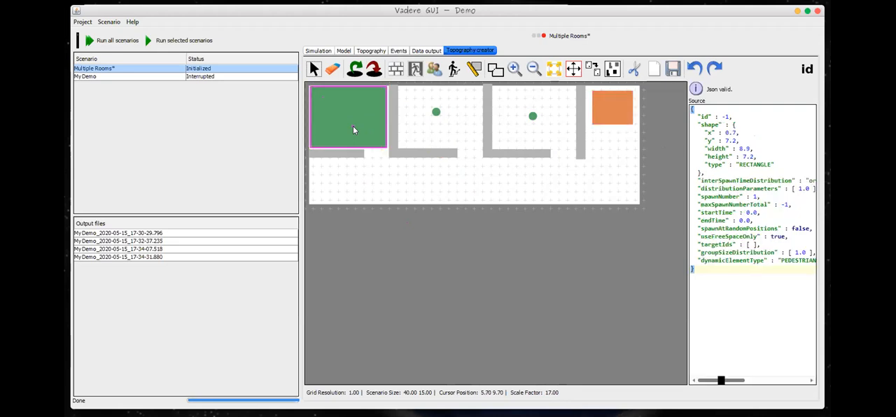
click(734, 116)
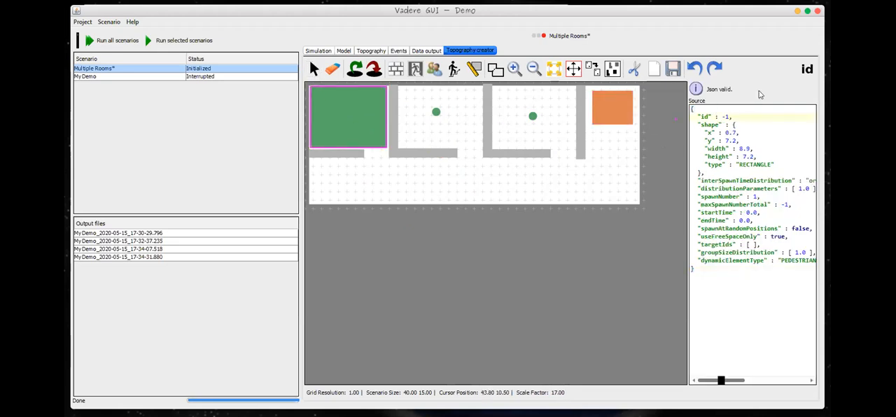
key(BackSpace)
key(BackSpace)
text(1)
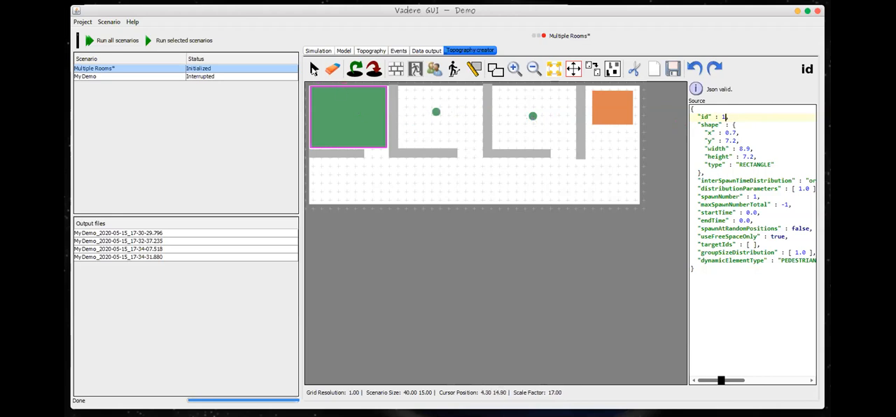
Step: Set the id of the second room's circular source to 2 and the third room's circular source to 3
click(436, 113)
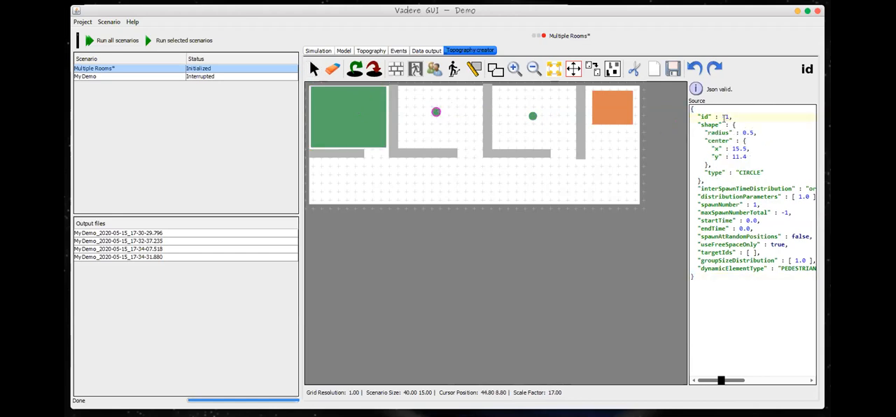
key(BackSpace)
text(2)
click(534, 117)
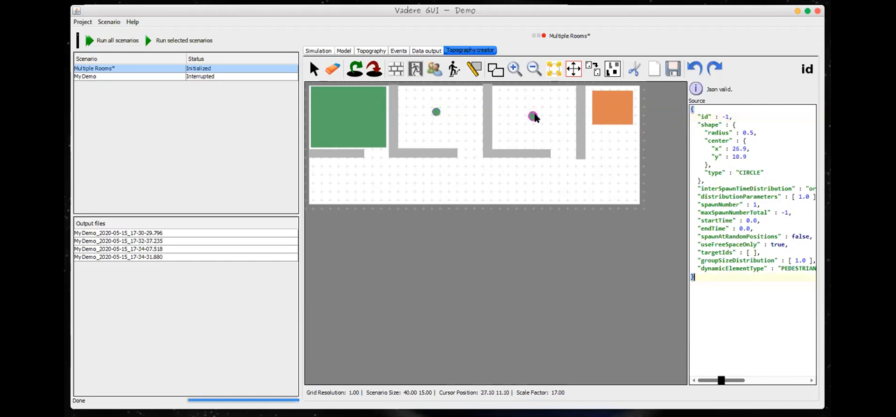
click(726, 116)
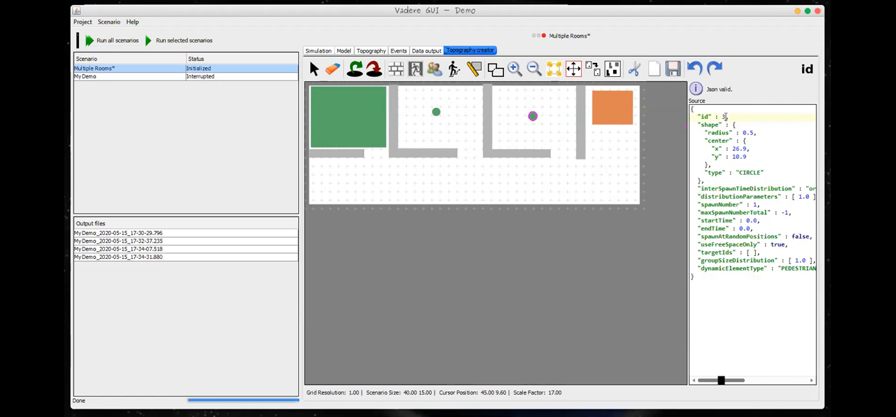
Step: Set the id of the rectangular target in the fourth room to 4
click(616, 105)
click(724, 116)
key(BackSpace)
key(BackSpace)
text(4)
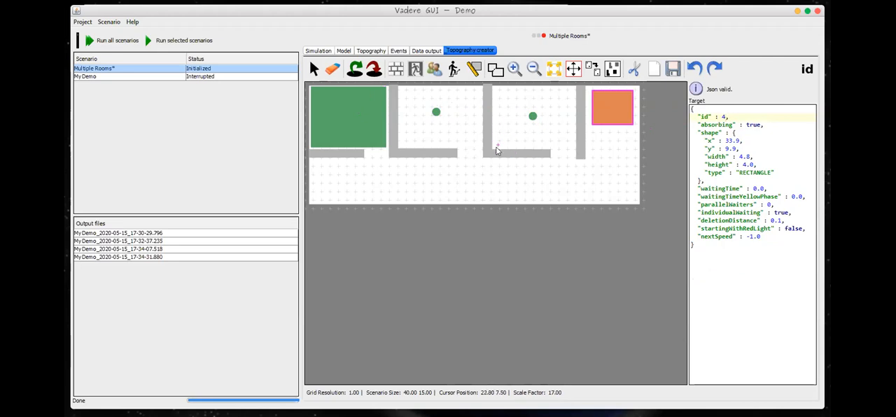
Step: Set the spawnNumber of the rectangular source in the first room to 5
click(361, 124)
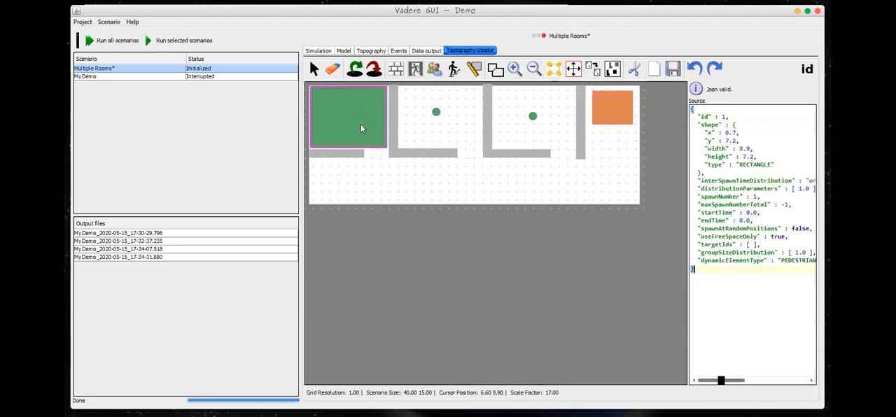
click(754, 196)
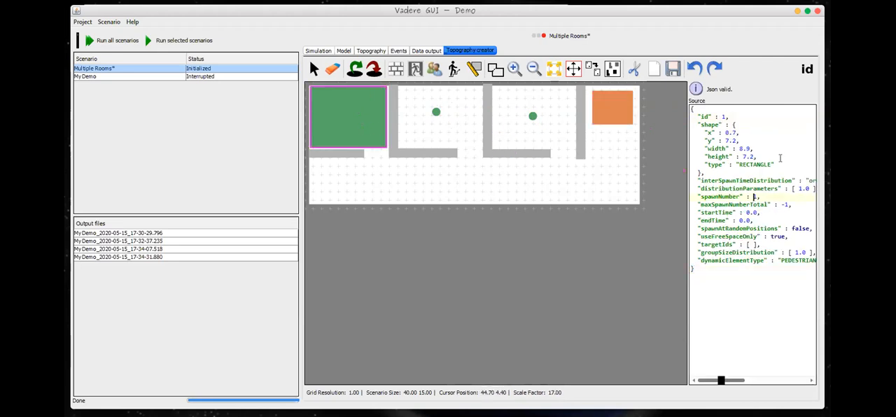
key(BackSpace)
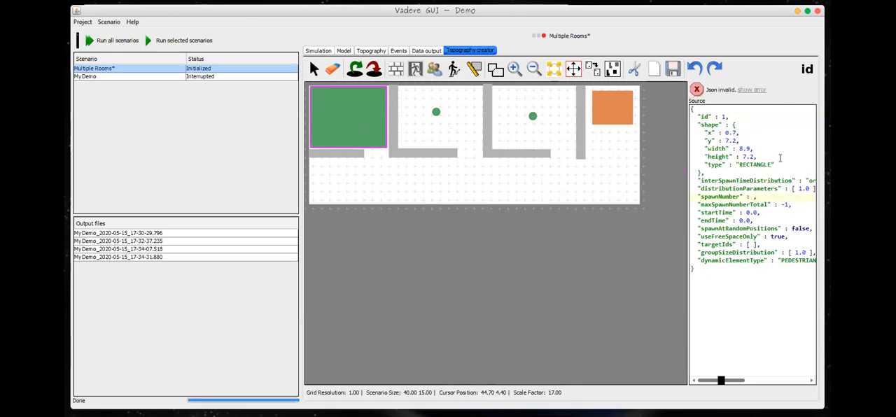
text(5)
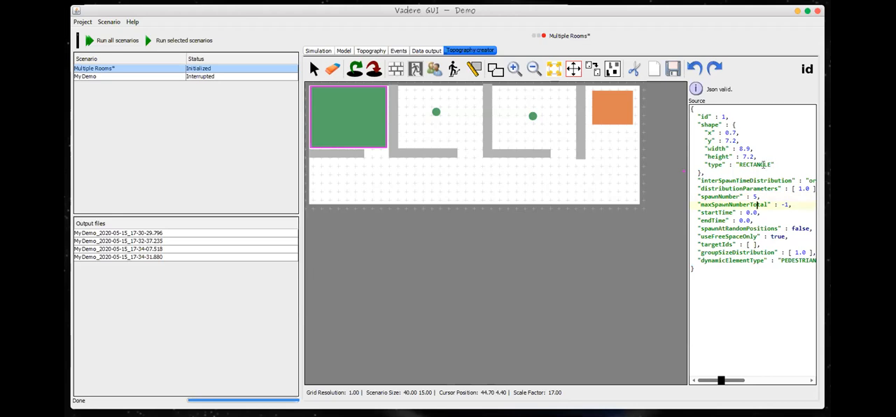
Step: Set the spawnNumber of the circular source in the second room to 3
click(436, 112)
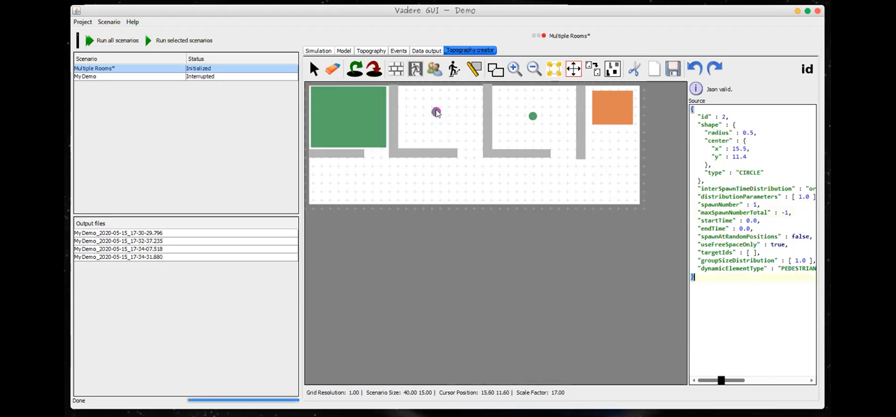
click(743, 220)
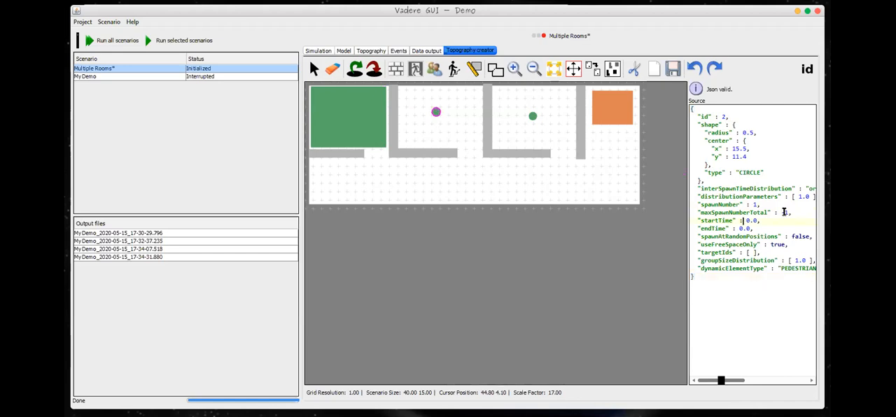
key(Delete)
text(2)
key(Delete)
text(3)
drag(753, 204, 757, 204)
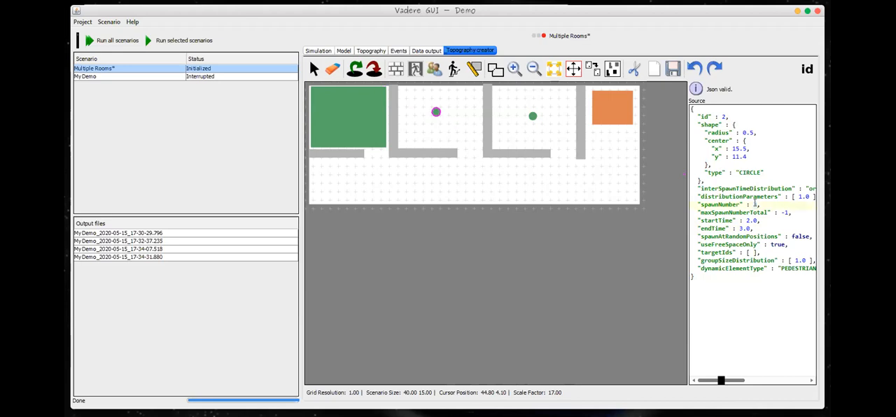
Step: Set the spawnNumber of the circular source in the third room to 5
click(532, 117)
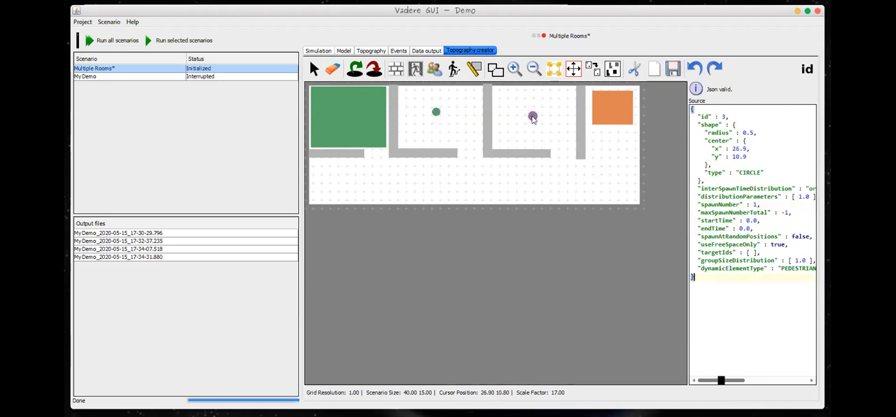
click(754, 205)
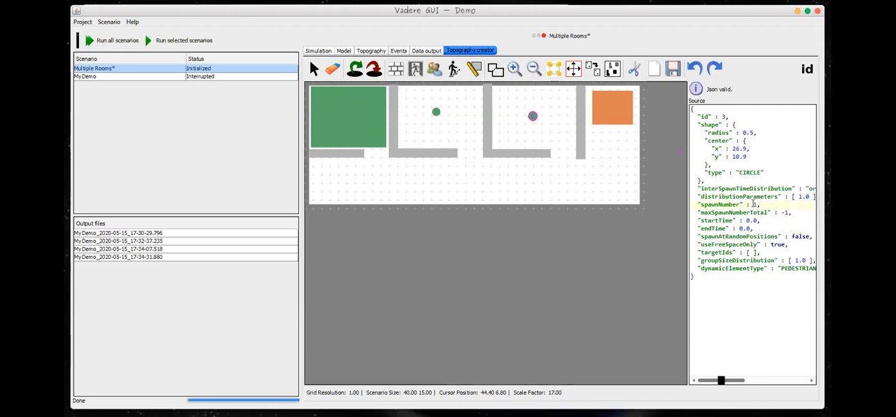
key(BackSpace)
key(BackSpace)
text(5,)
Step: Give the third room's circular source a startTime of 3.0, an endTime of 4.0 and target id 4
key(BackSpace)
text(4)
click(751, 252)
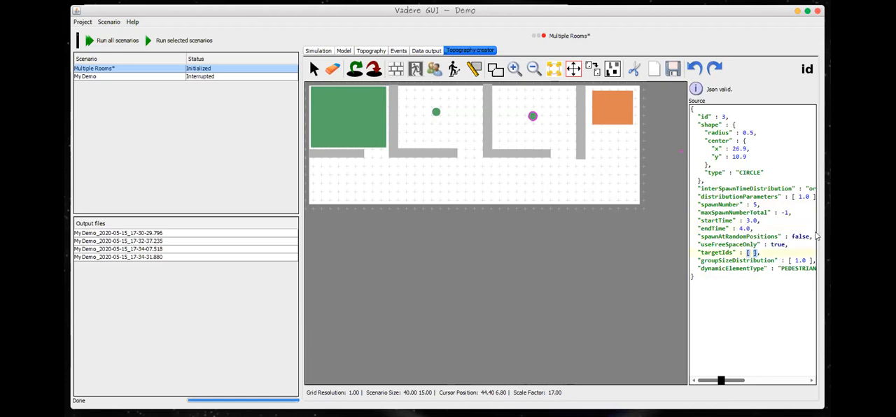
text(4)
Step: Set the targetIds of the second room's circular source and the first room's rectangular source to 4
click(435, 113)
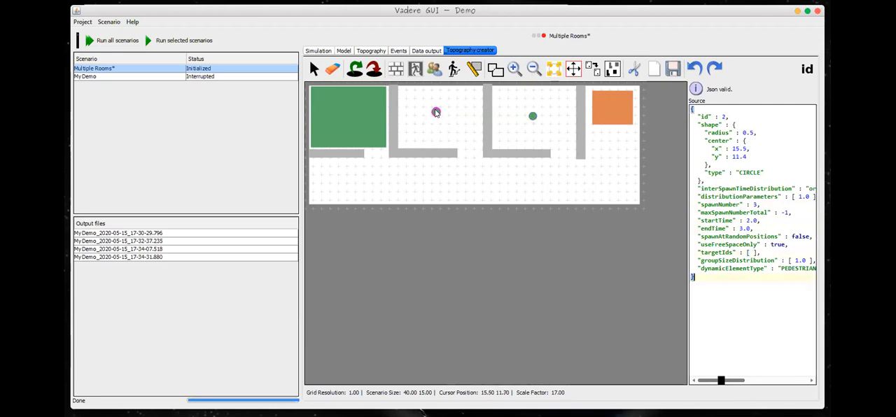
click(750, 252)
text(4)
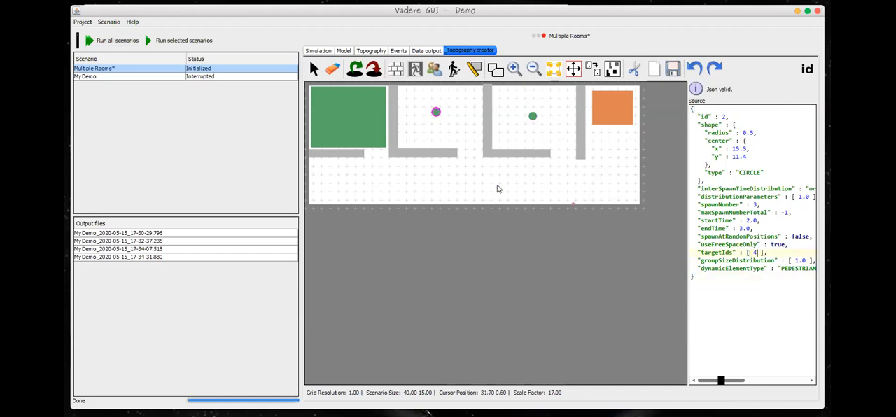
click(353, 137)
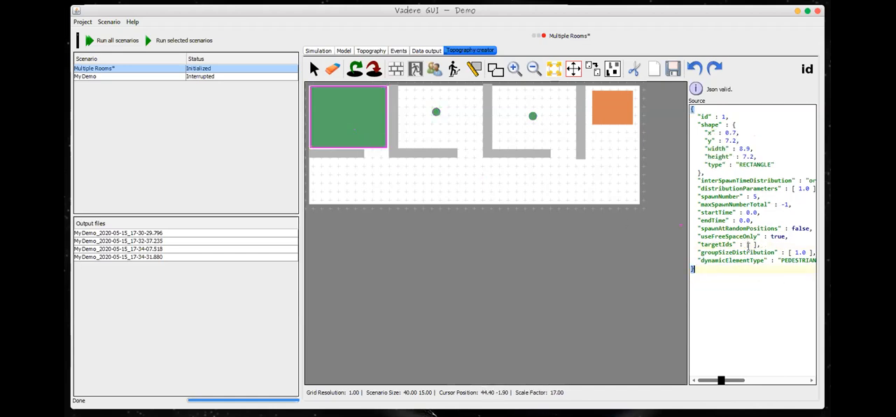
click(750, 245)
text(4)
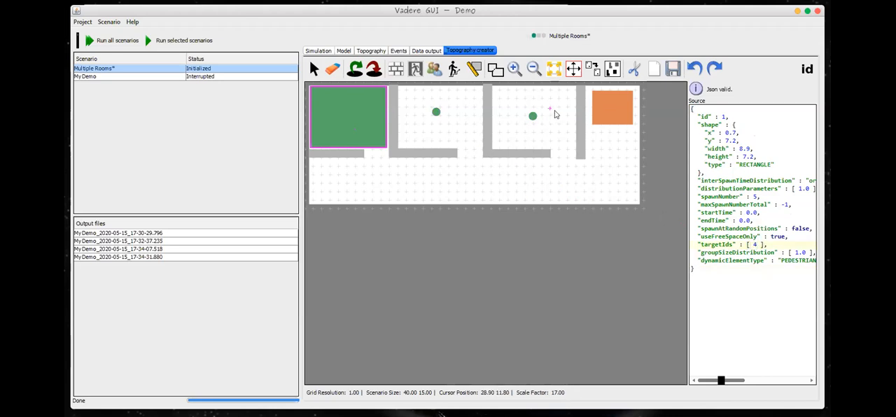
Step: Check the id of the target in the fourth room against the first room's source attributes
click(609, 116)
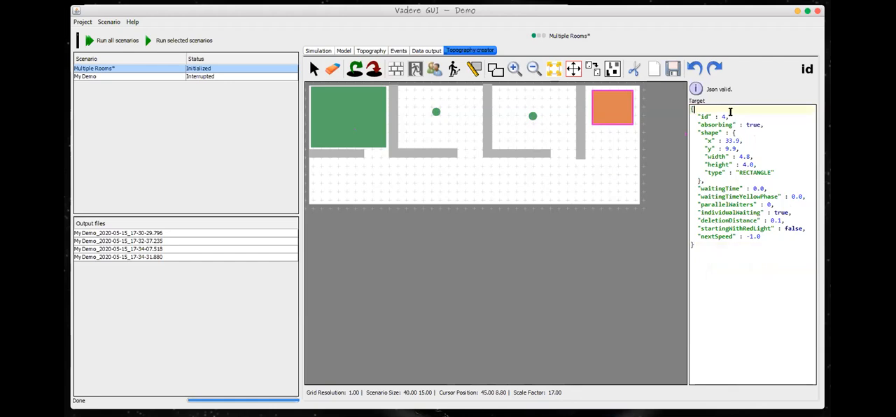
drag(701, 116, 728, 117)
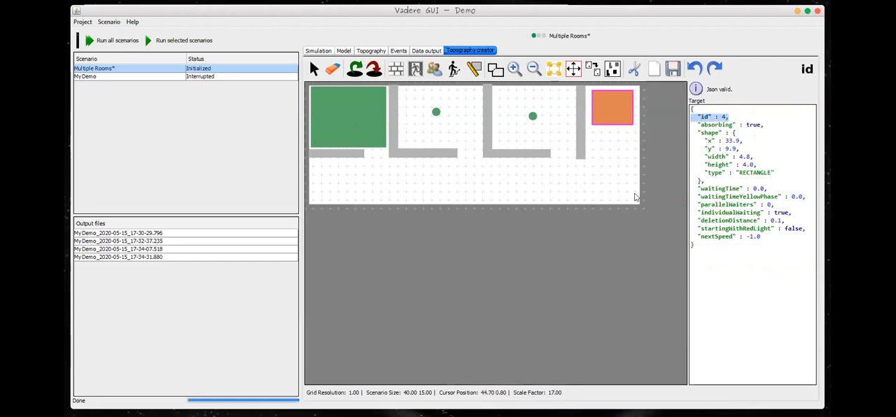
click(353, 128)
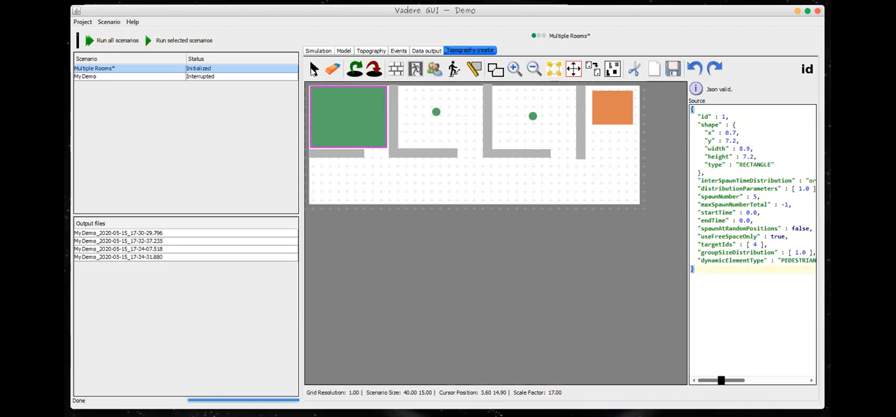
Step: Try to run the Multiple Rooms scenario
click(127, 69)
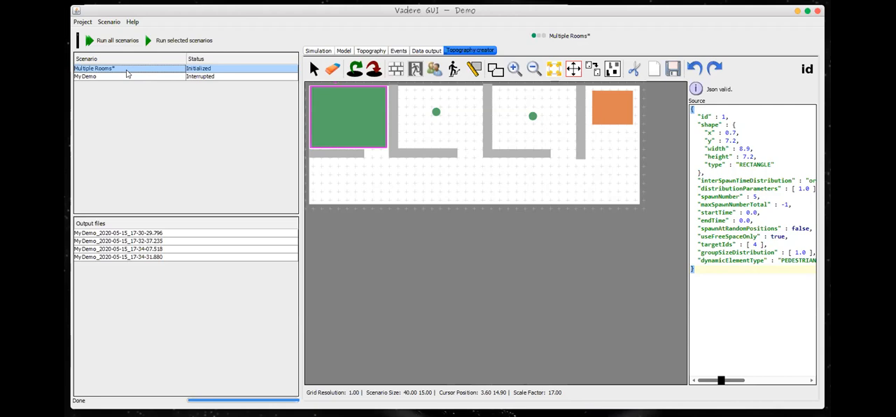
click(175, 41)
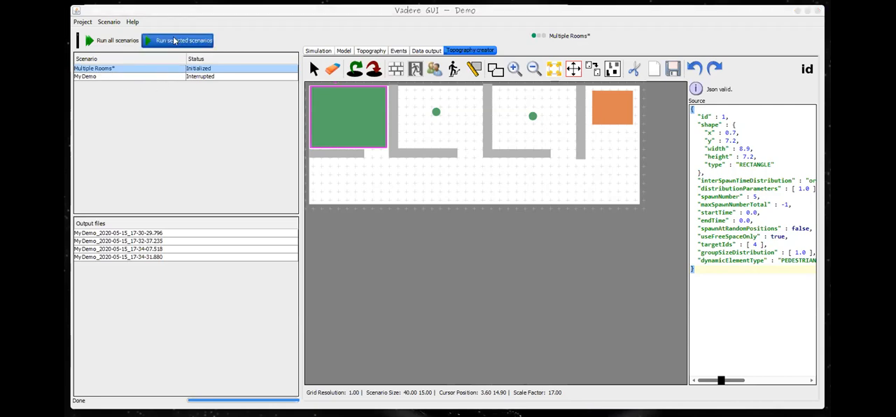
click(448, 297)
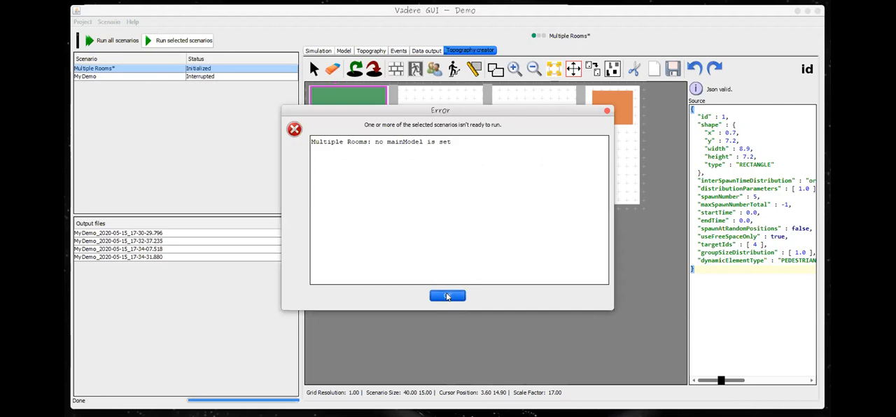
click(448, 296)
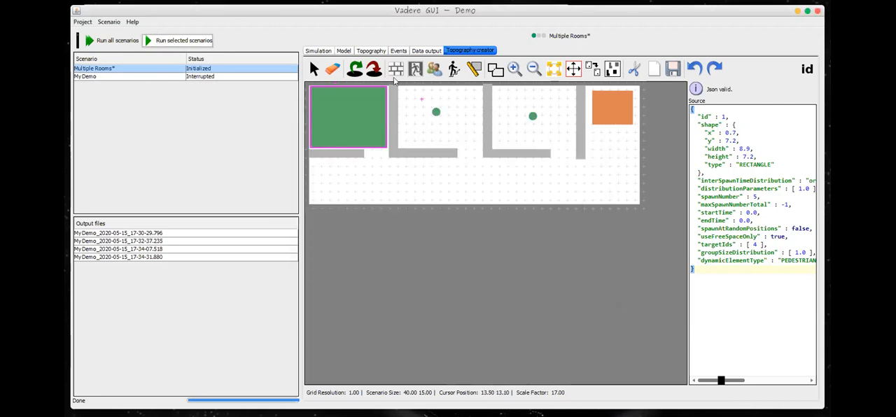
Step: Load the OptimalStepsModel template as the scenario's model, replacing the existing model text
click(341, 52)
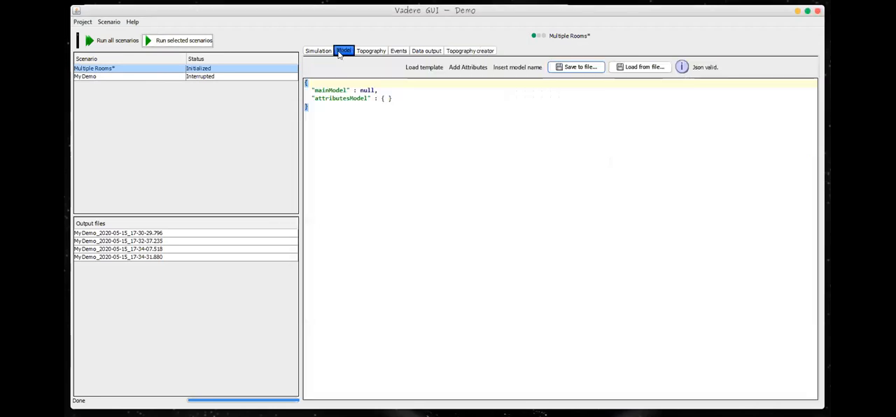
click(427, 68)
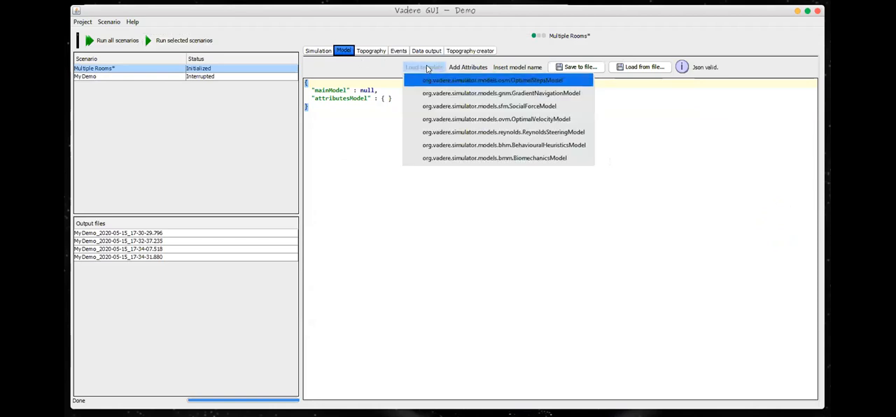
click(462, 81)
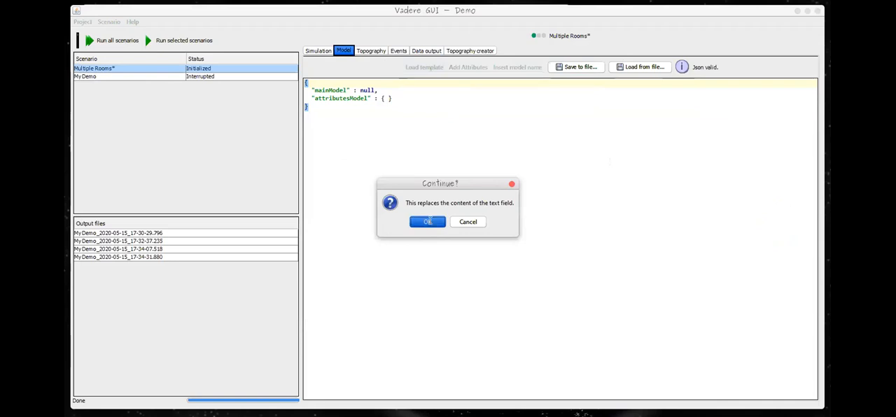
click(429, 221)
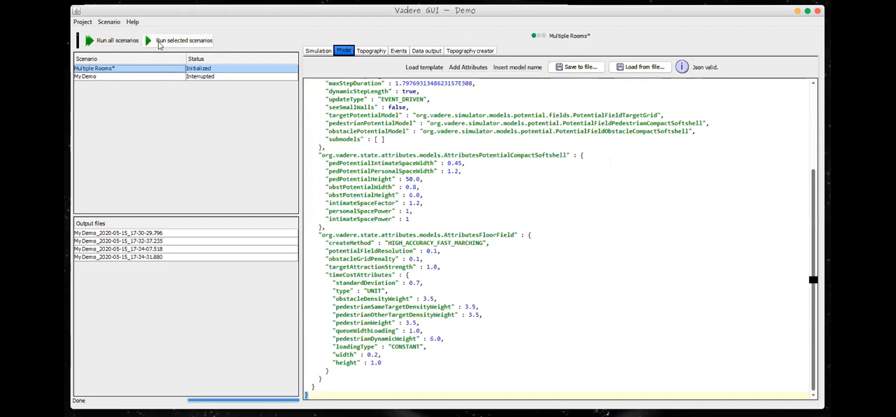
Step: Run the Multiple Rooms scenario, and stop the running simulation
click(159, 44)
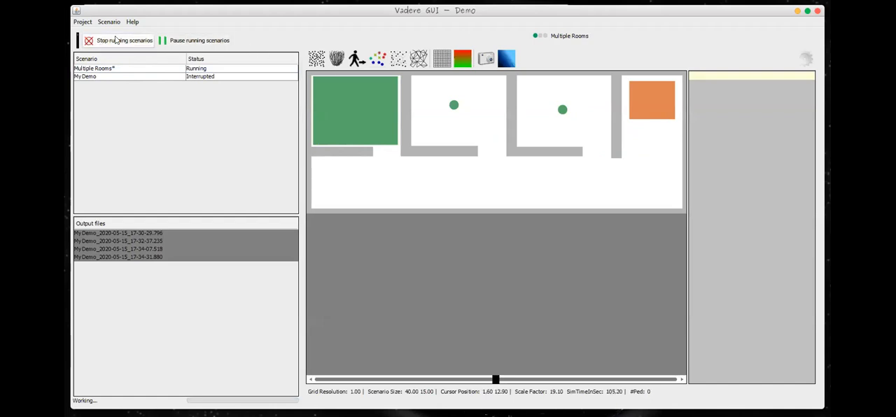
click(117, 40)
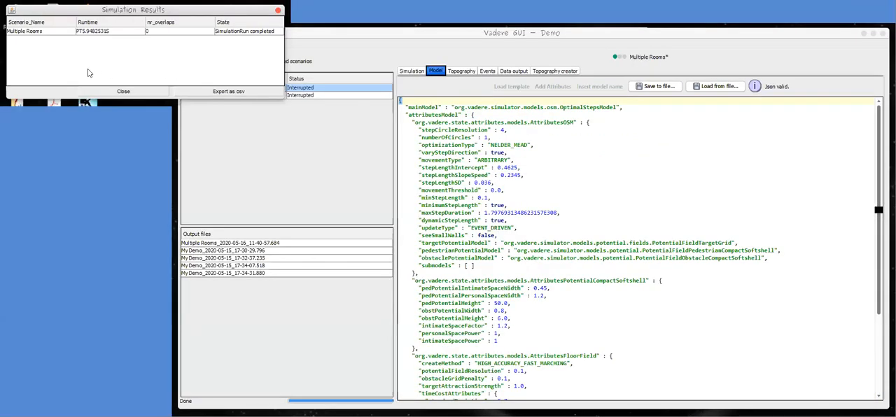
click(114, 92)
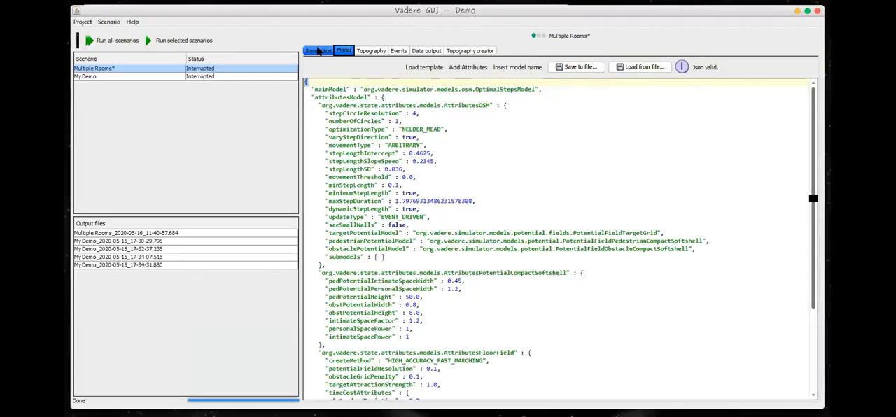
Step: Set the simulation's finishTime to 50.0
click(319, 52)
click(364, 91)
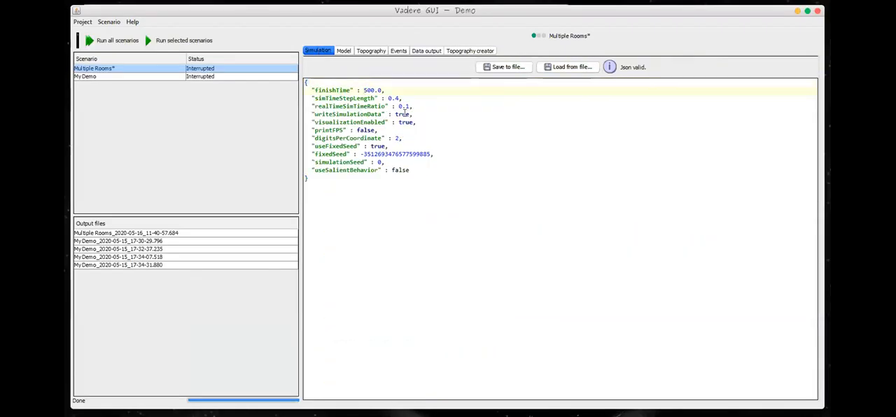
key(Delete)
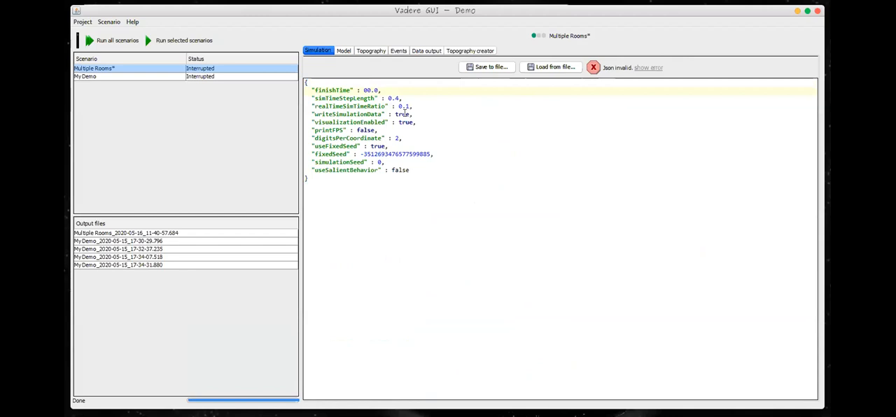
text(5)
click(408, 214)
Step: Run the Multiple Rooms scenario to completion and close the simulation results
click(115, 69)
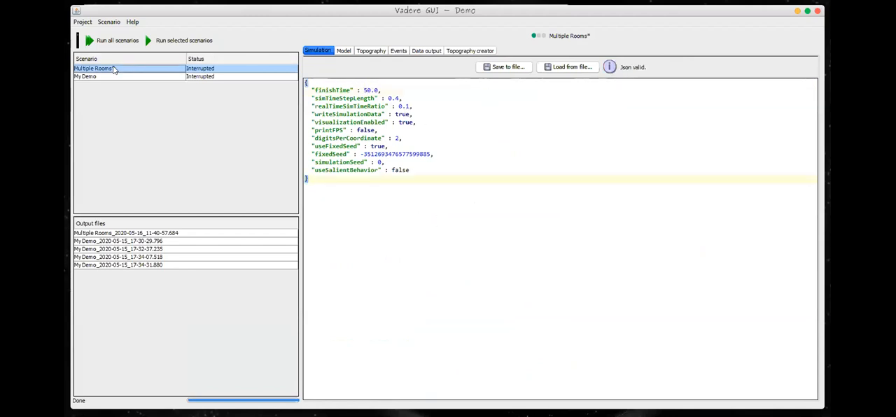
click(154, 40)
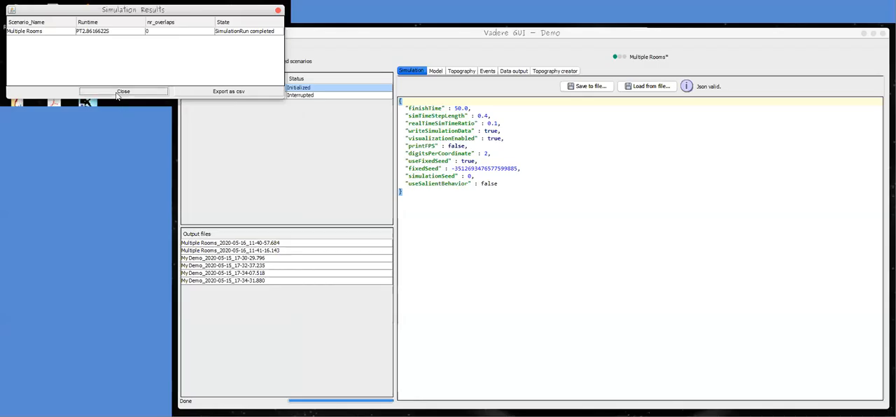
click(117, 92)
Step: Open the output Multiple Rooms_2020-05-16_11-41-16.143 in the post-visualization and play back the pedestrians' movement
click(117, 243)
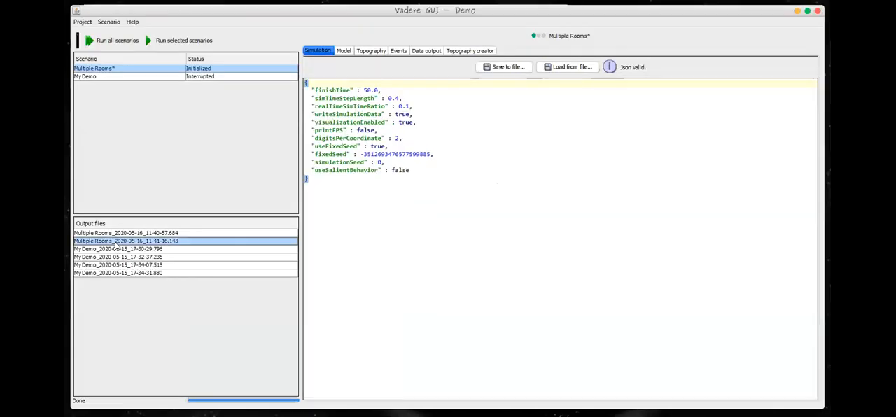
click(463, 51)
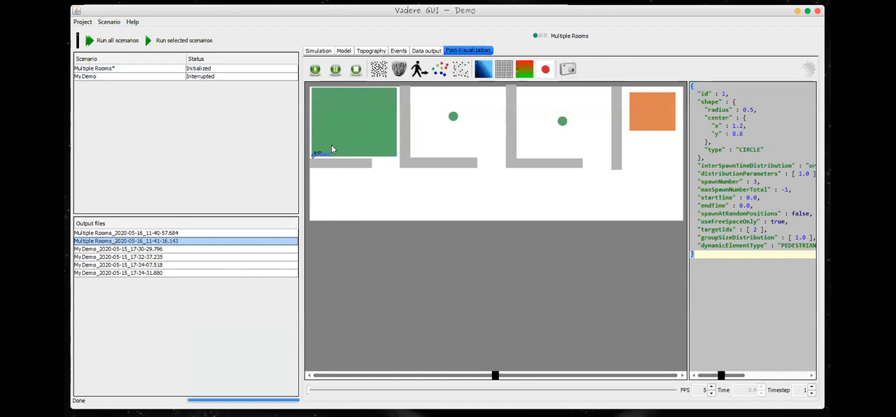
scroll(332, 147, up, 5)
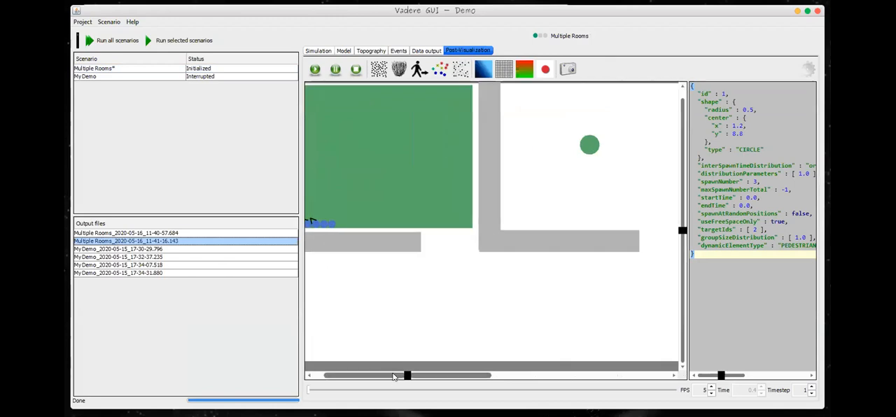
drag(394, 377, 384, 377)
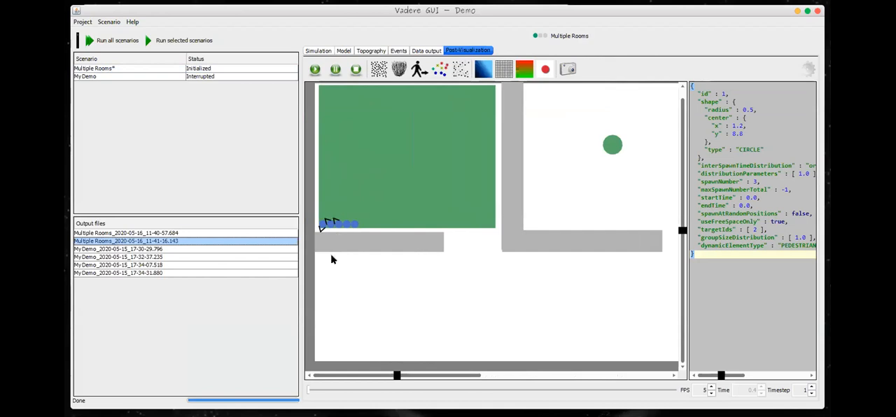
scroll(359, 278, down, 2)
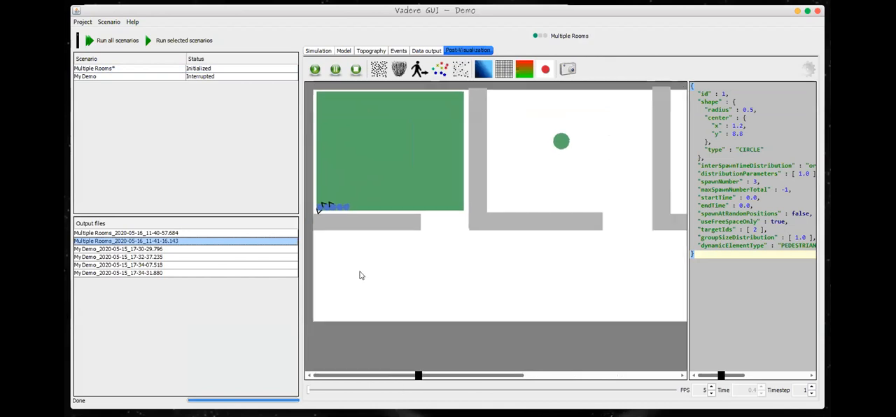
scroll(360, 277, down, 1)
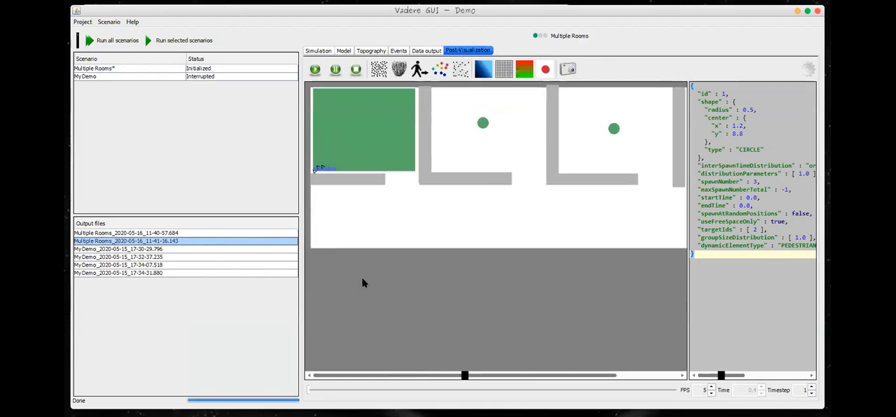
scroll(368, 297, down, 1)
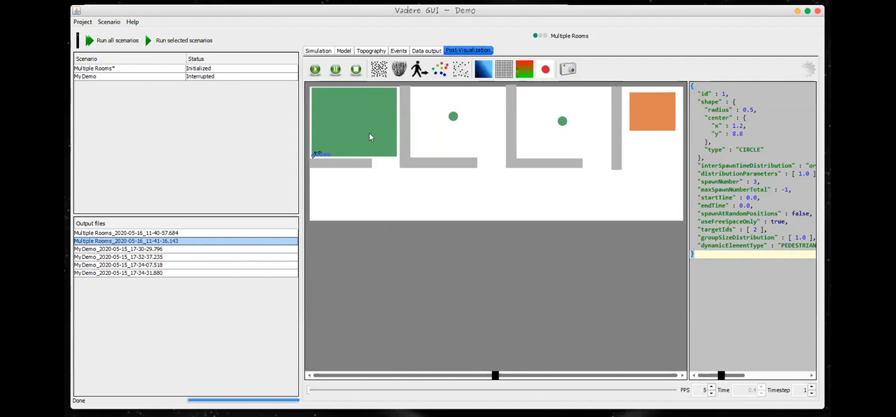
click(316, 70)
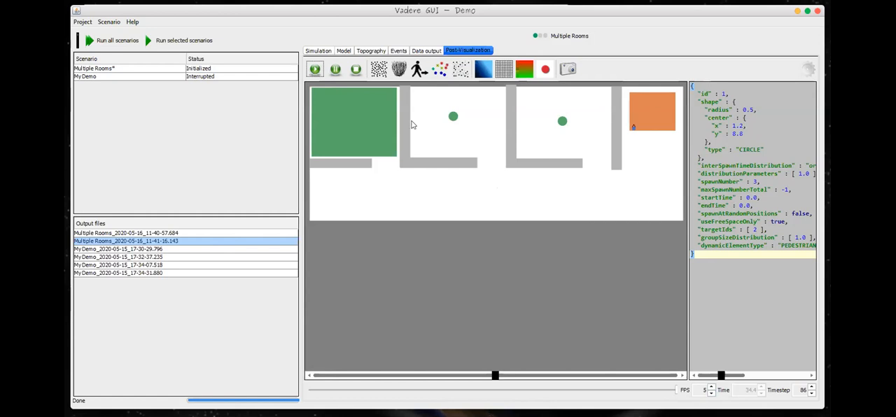
Step: Show the grid in the post-visualization and examine the room layout and sources up close
click(505, 73)
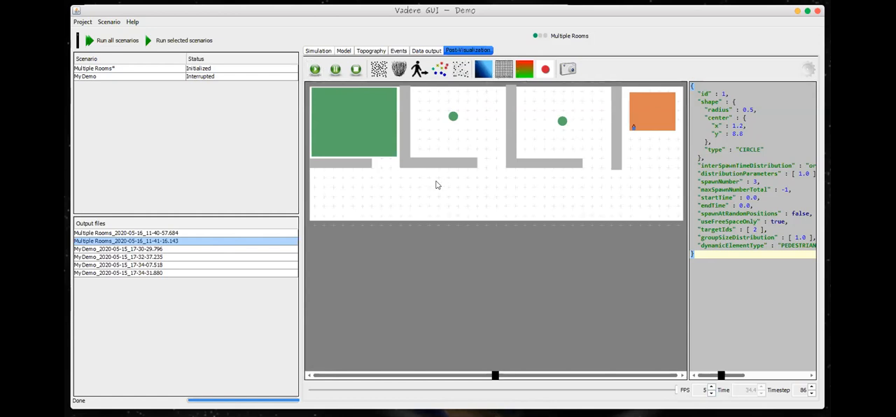
scroll(441, 185, up, 4)
scroll(450, 184, down, 1)
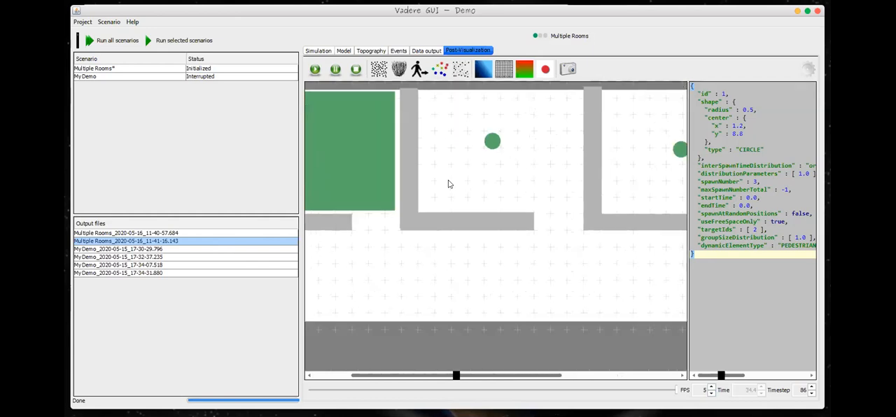
drag(422, 378, 379, 387)
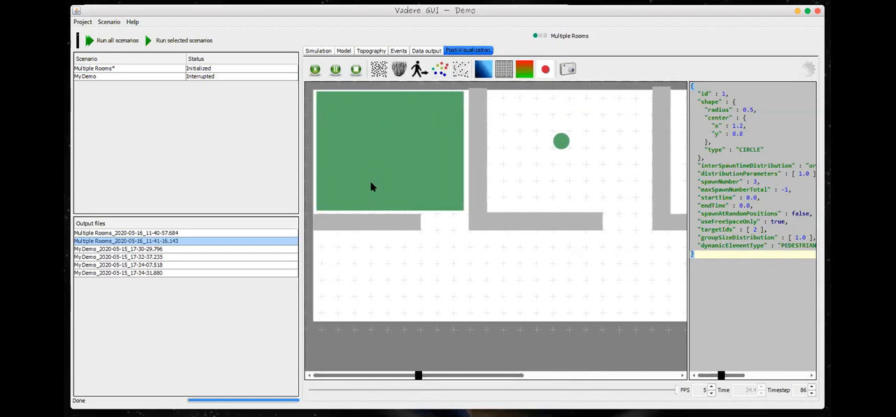
drag(434, 378, 432, 398)
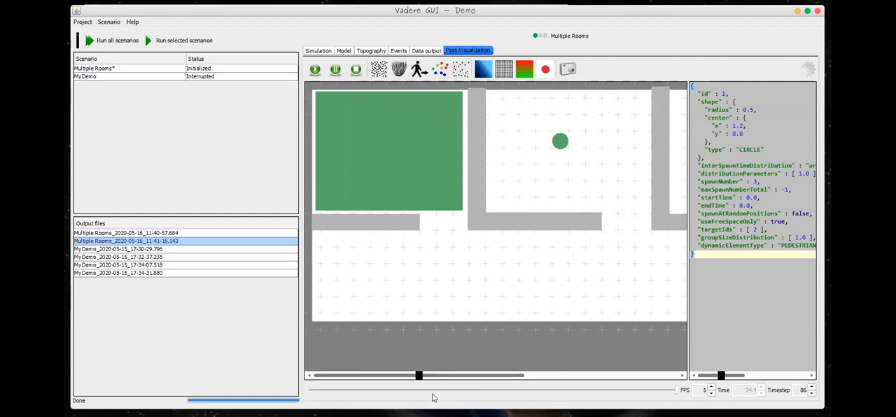
drag(458, 377, 445, 382)
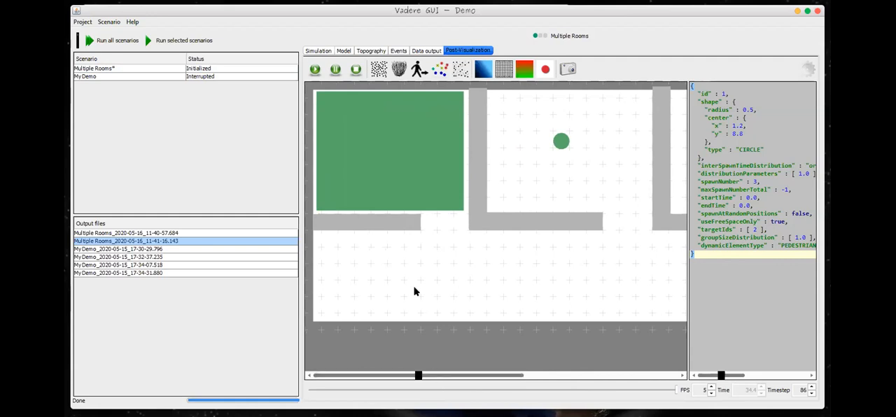
scroll(413, 288, down, 1)
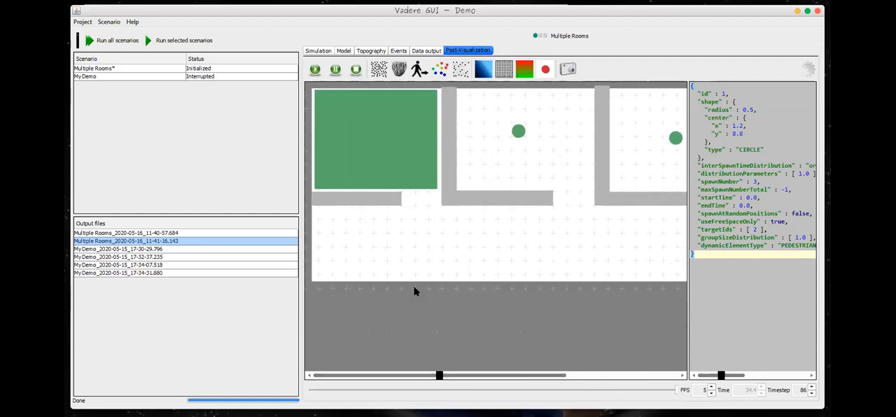
scroll(414, 287, down, 1)
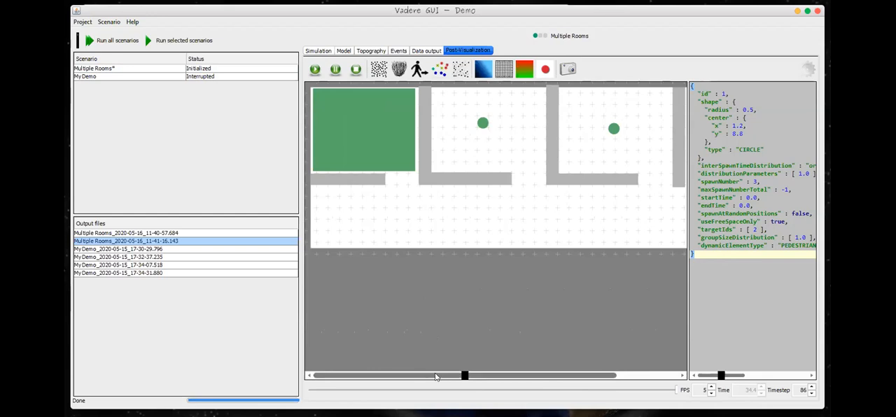
mouse_move(505, 376)
mouse_down()
mouse_move(586, 378)
mouse_move(490, 380)
mouse_up()
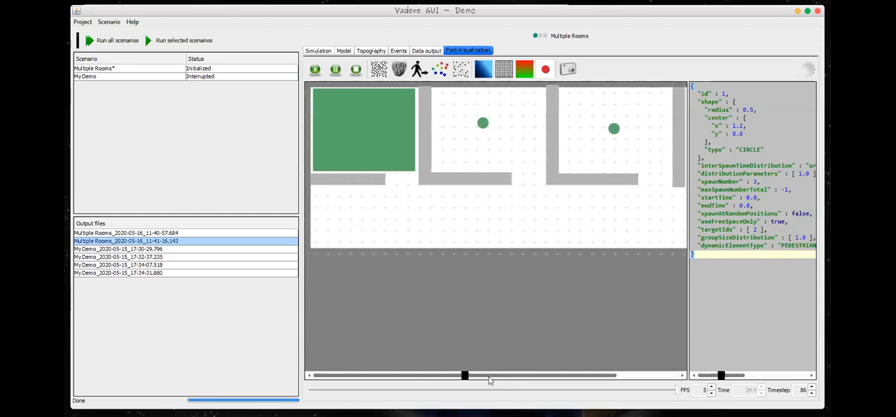